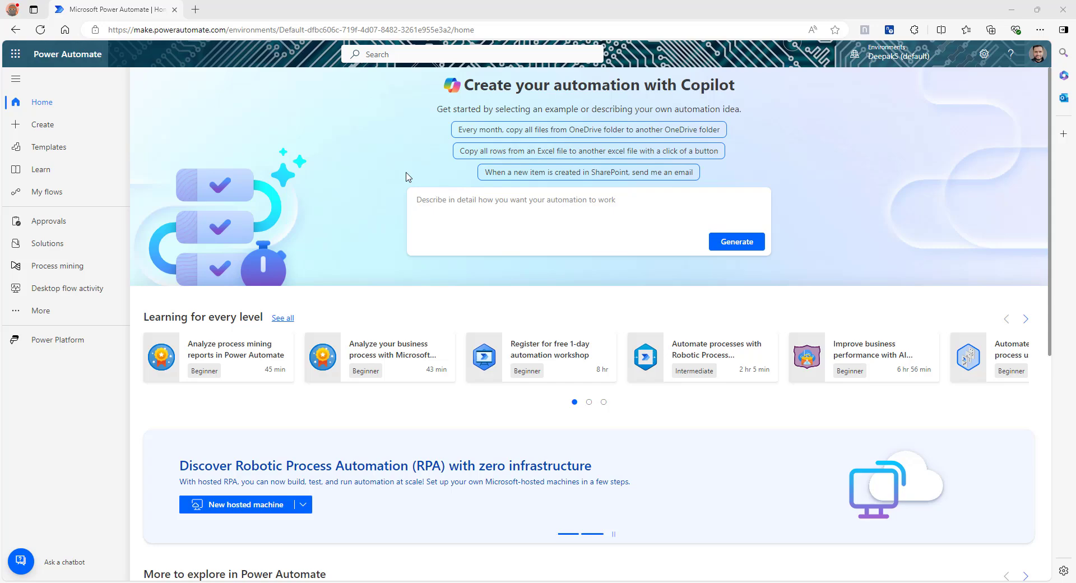
# Create an automated cloud flow triggered by Office 365 Outlook's 'When a new email arrives (V3)'.
pyautogui.click(59, 127)
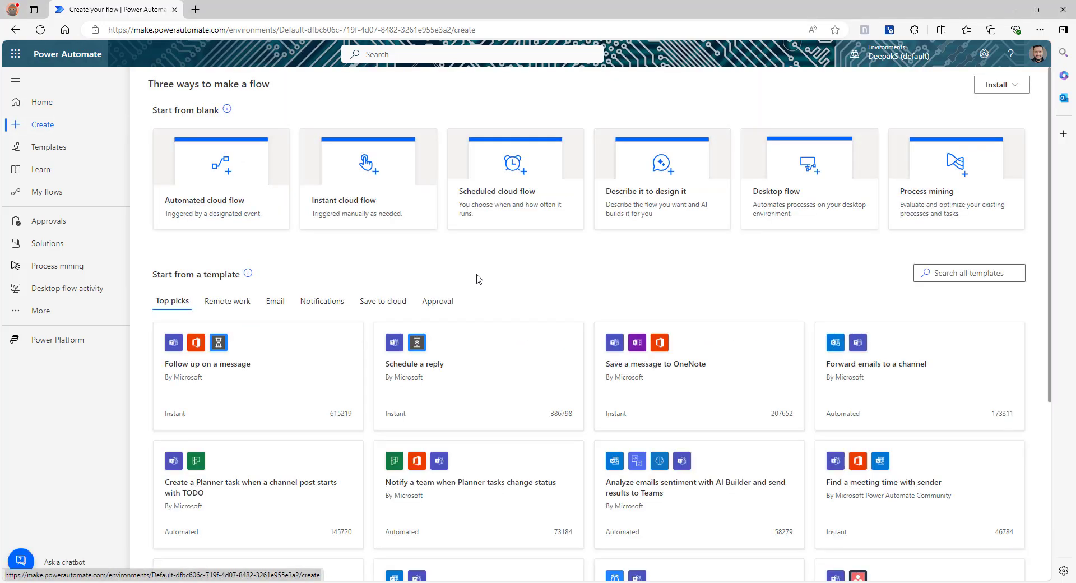
pyautogui.click(253, 176)
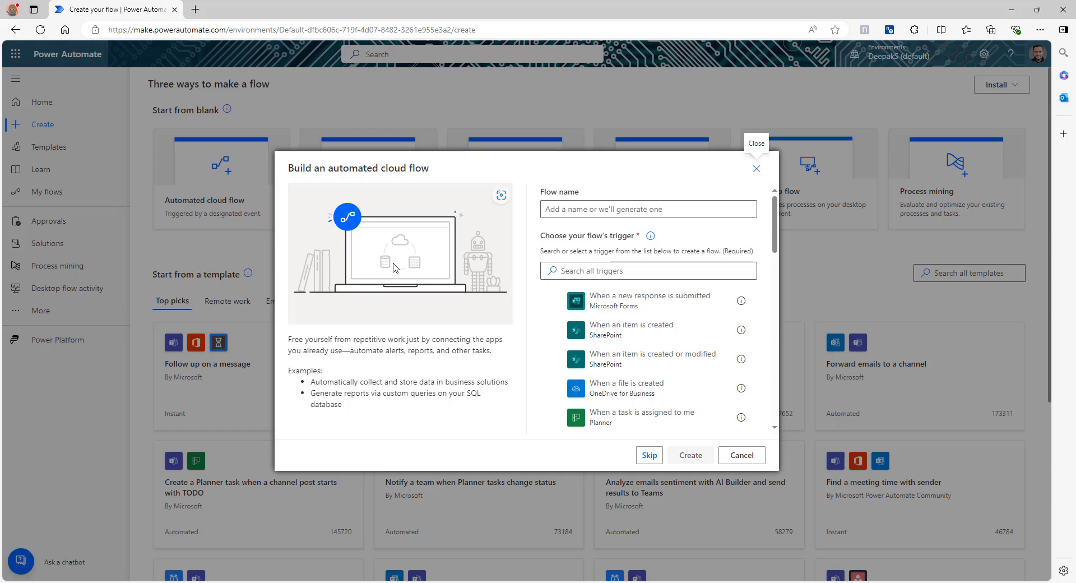
pyautogui.click(554, 270)
pyautogui.write('email')
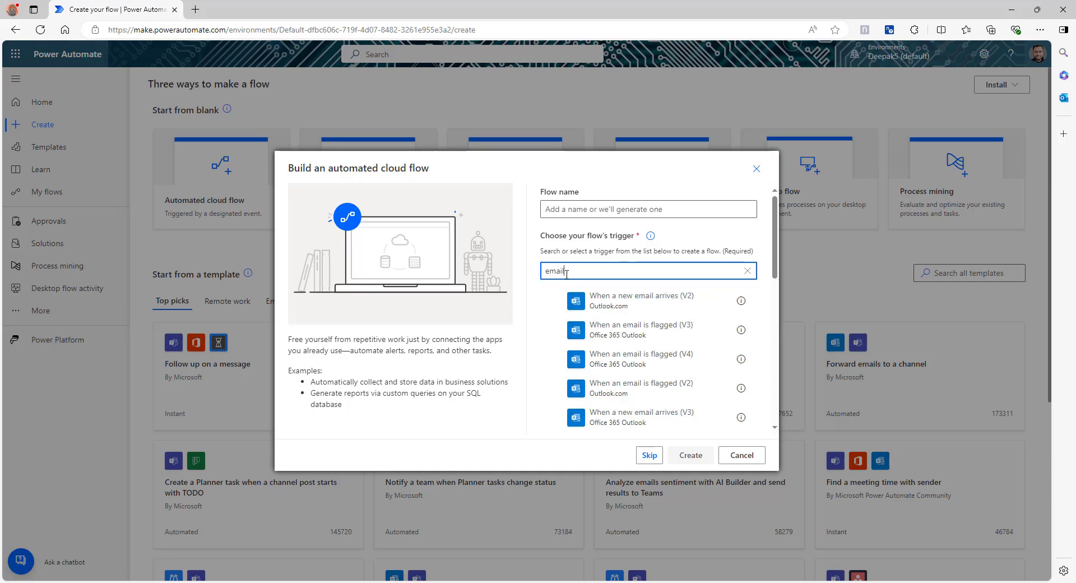
pyautogui.scroll(-1, 648, 367)
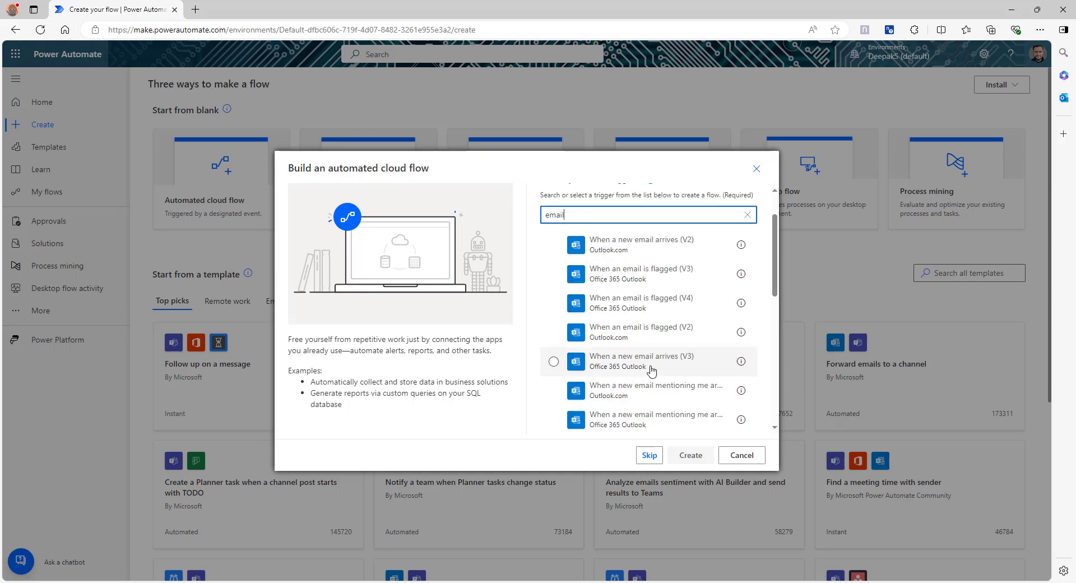
pyautogui.click(554, 363)
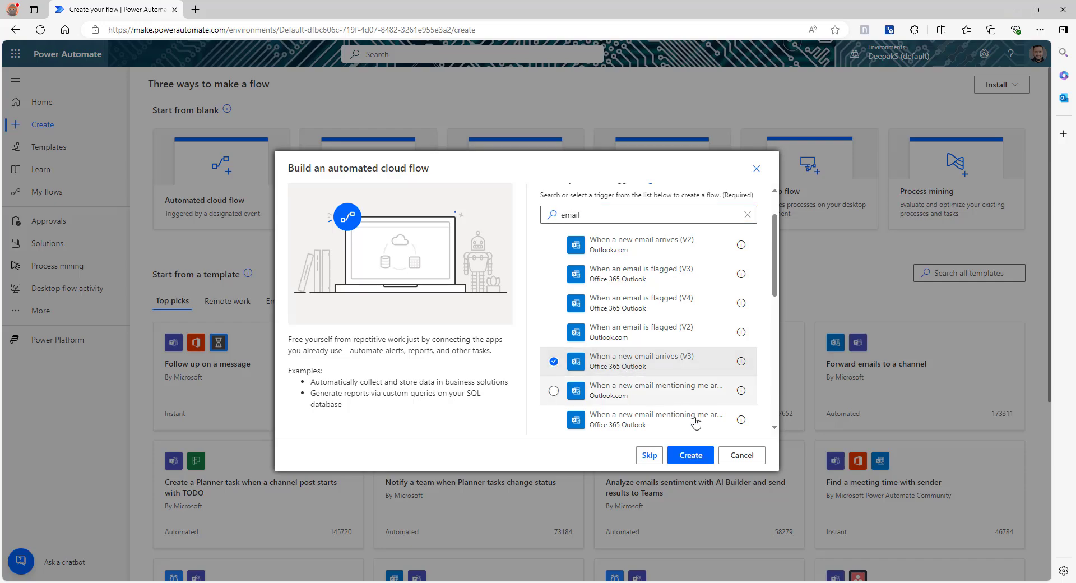
pyautogui.click(690, 455)
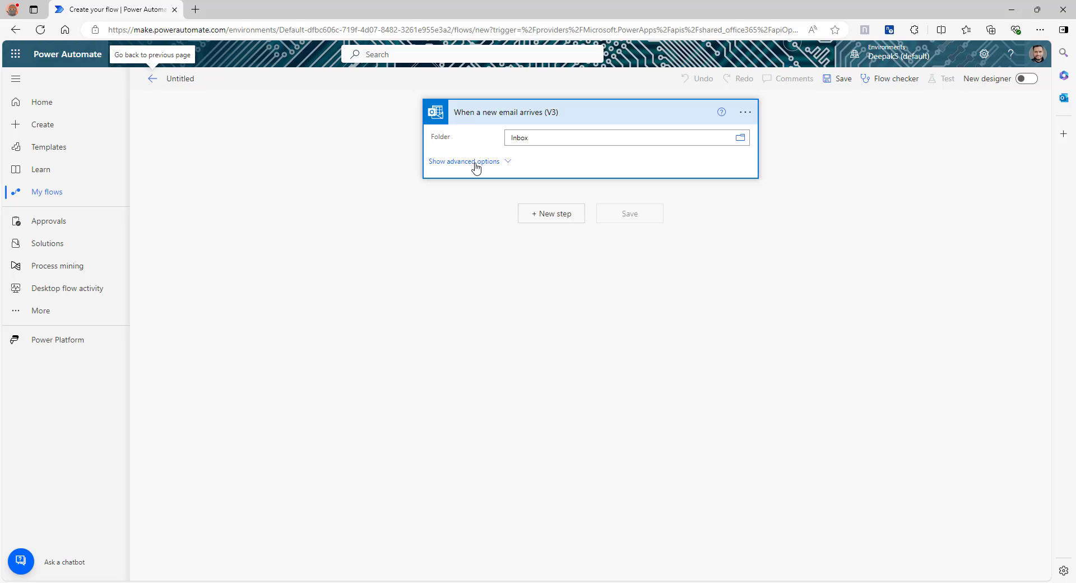
# Set the trigger's advanced Subject Filter to 'Permanent Email'.
pyautogui.click(474, 163)
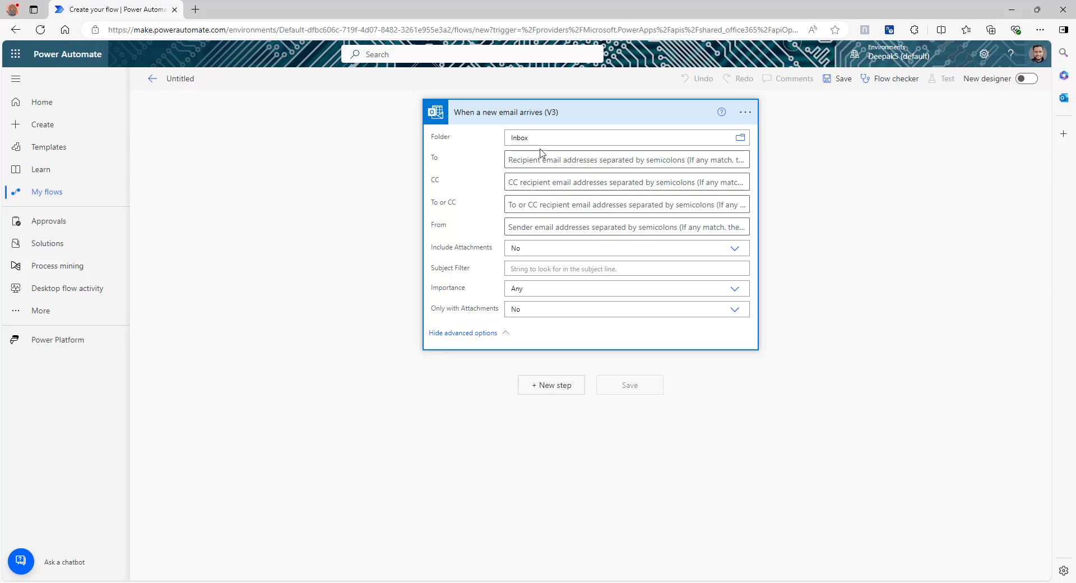
pyautogui.click(547, 270)
pyautogui.write('Permanent Email')
pyautogui.moveTo(580, 269); pyautogui.dragTo(512, 267)
pyautogui.click(526, 269)
pyautogui.moveTo(560, 269); pyautogui.dragTo(507, 269)
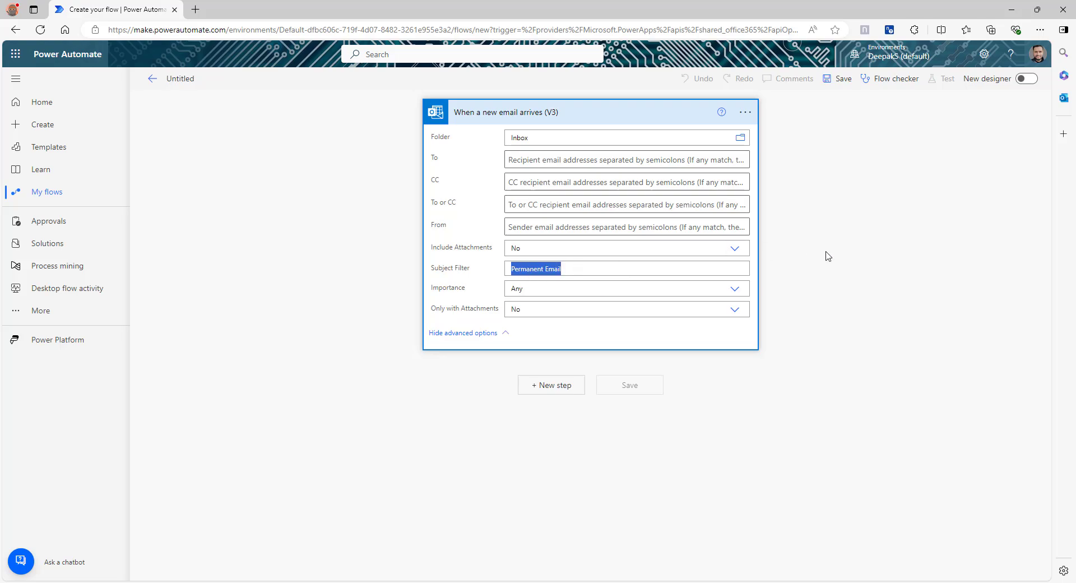
pyautogui.press('Tab')
pyautogui.press('Tab')
pyautogui.press('Tab')
pyautogui.press('Tab')
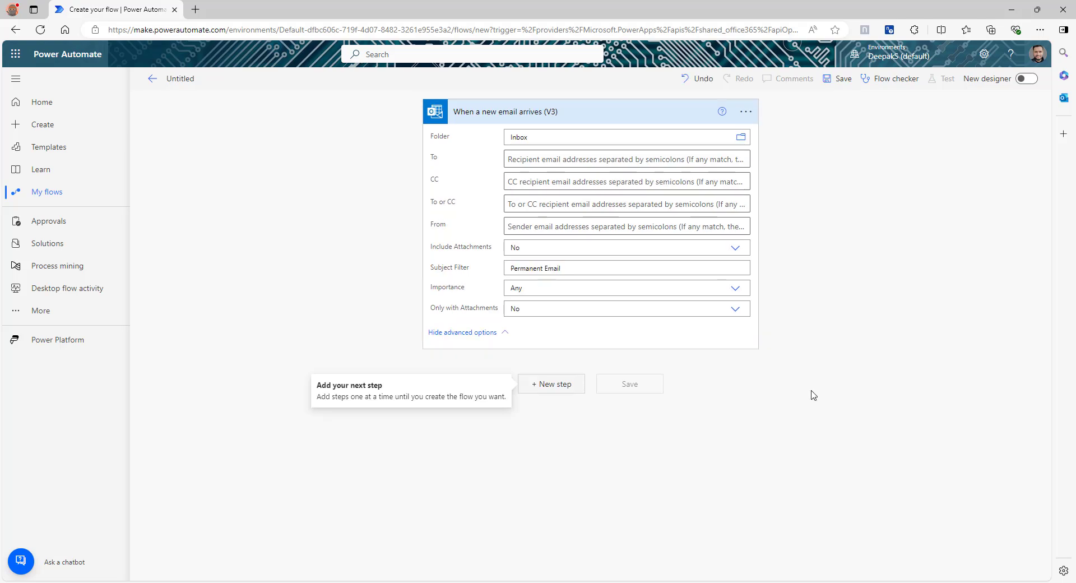
pyautogui.press('Return')
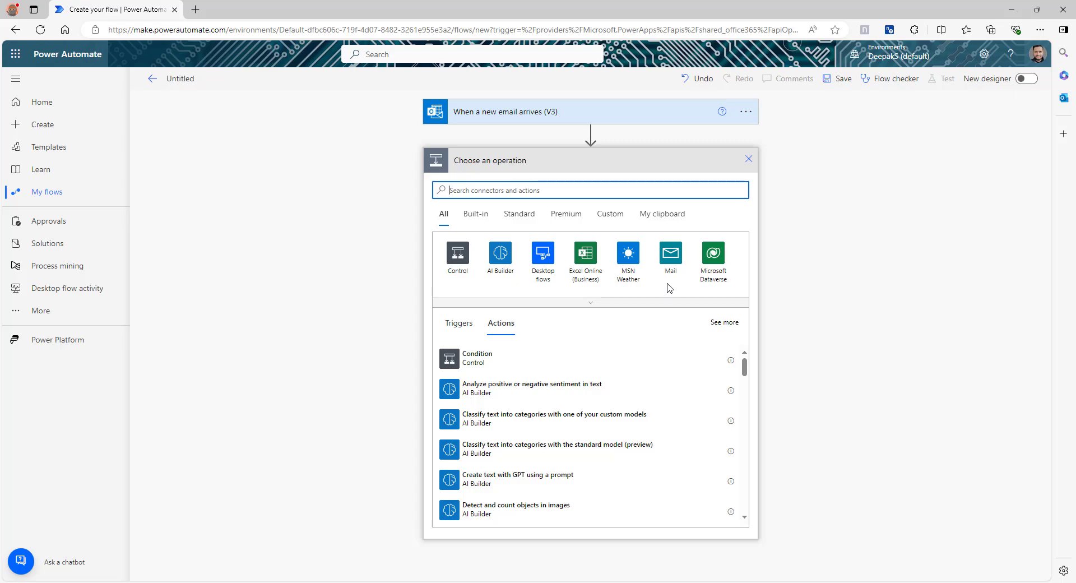
# Add an Export email (V2) action using the trigger's Message Id.
pyautogui.write('export')
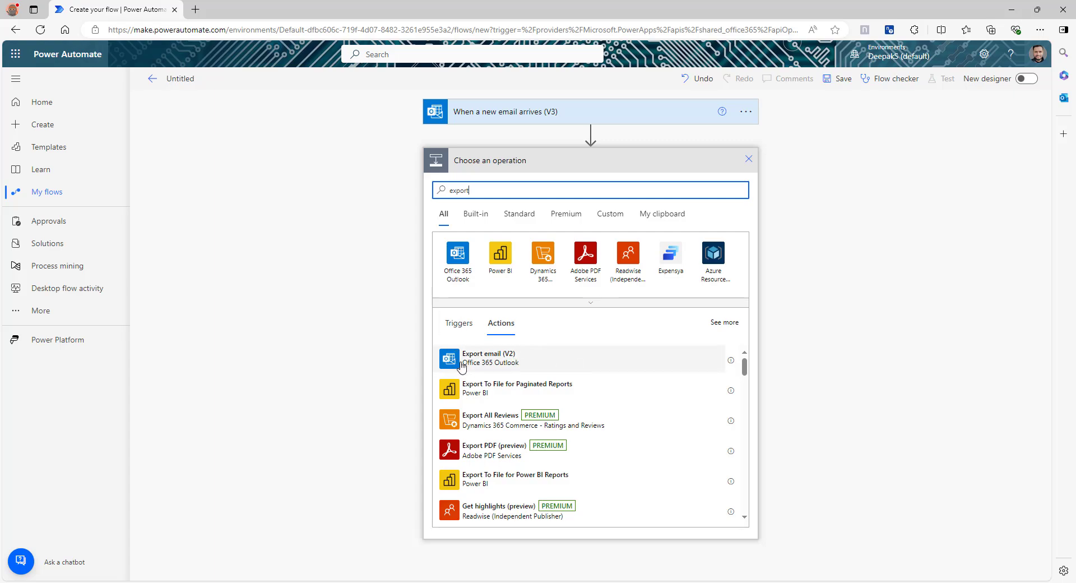
pyautogui.click(502, 366)
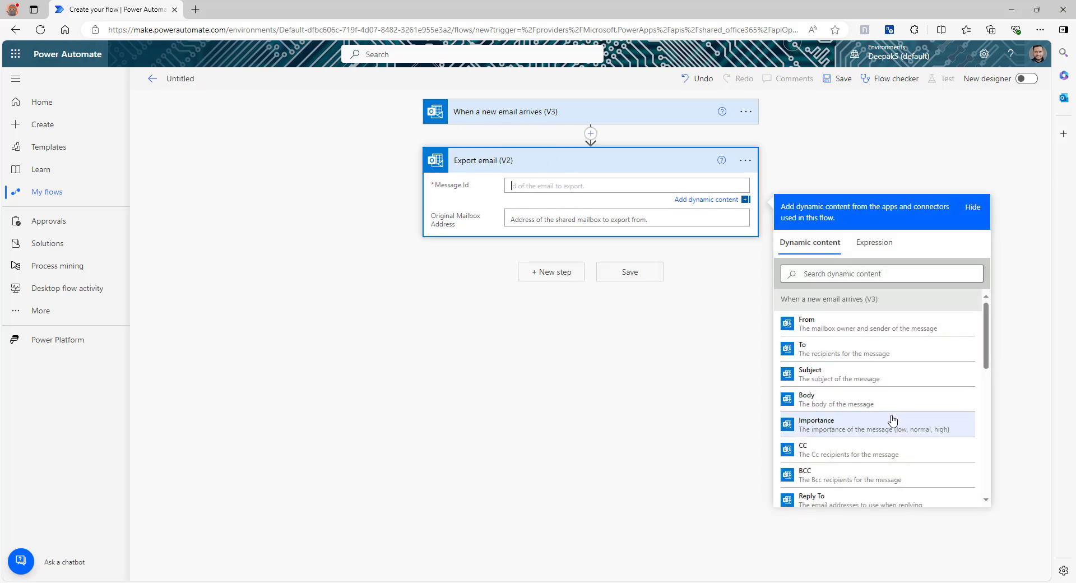
pyautogui.scroll(-2, 885, 421)
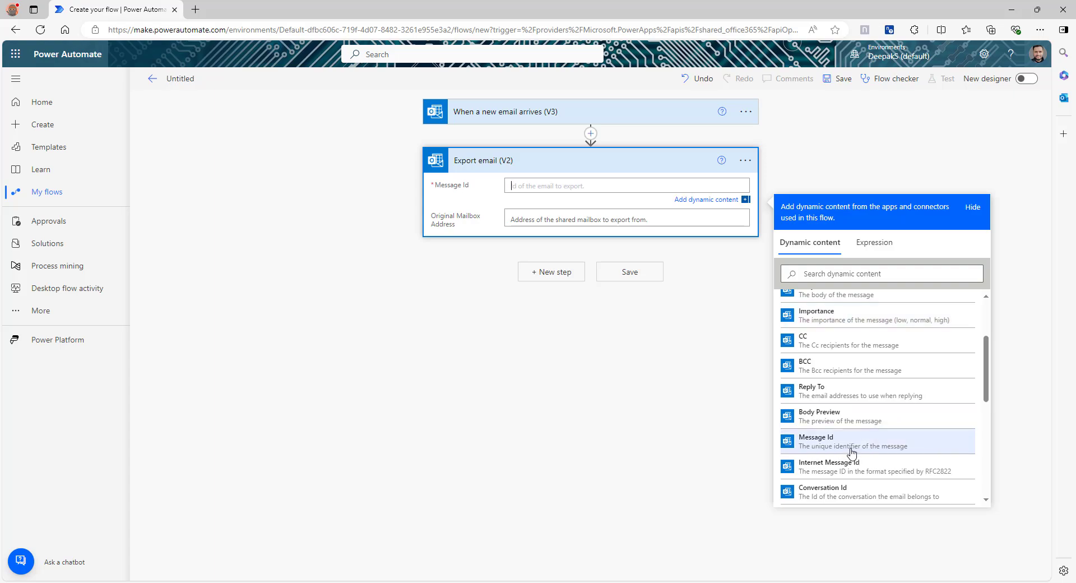
pyautogui.click(877, 447)
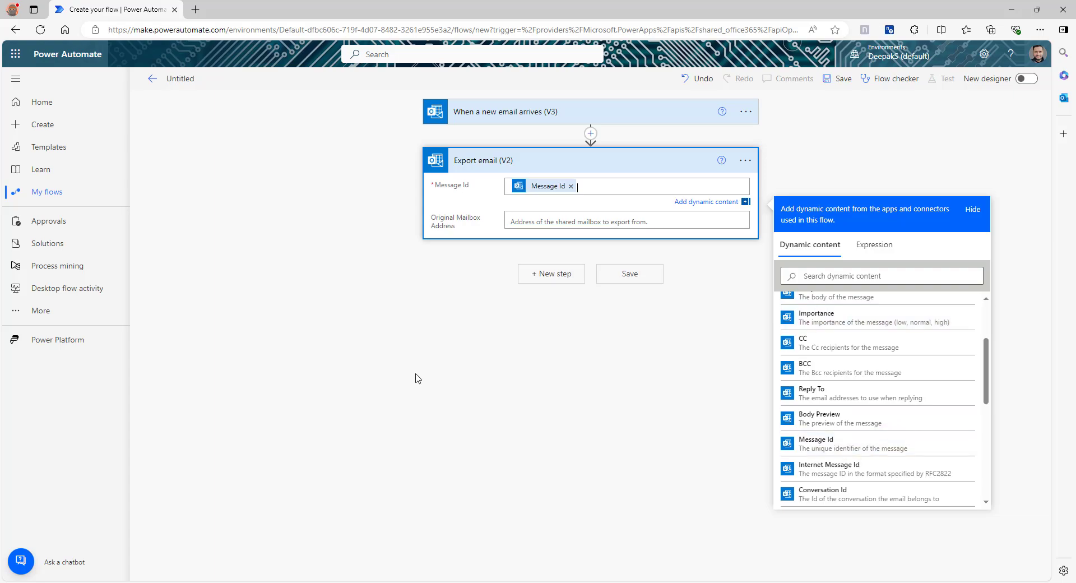
pyautogui.click(524, 167)
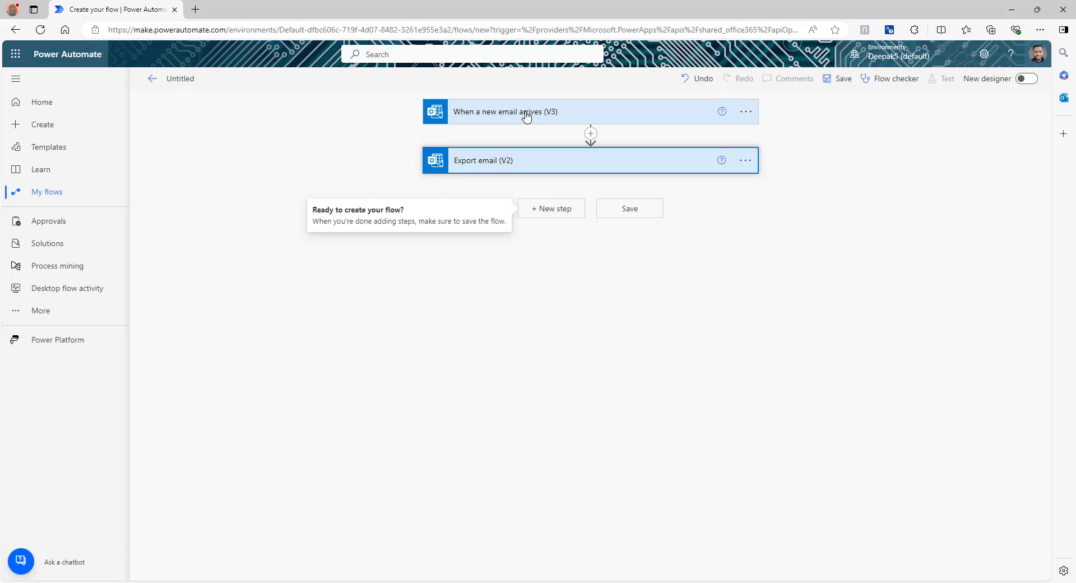
# Add Get user profile (V2) with User (UPN) set to the email's From sender.
pyautogui.click(554, 215)
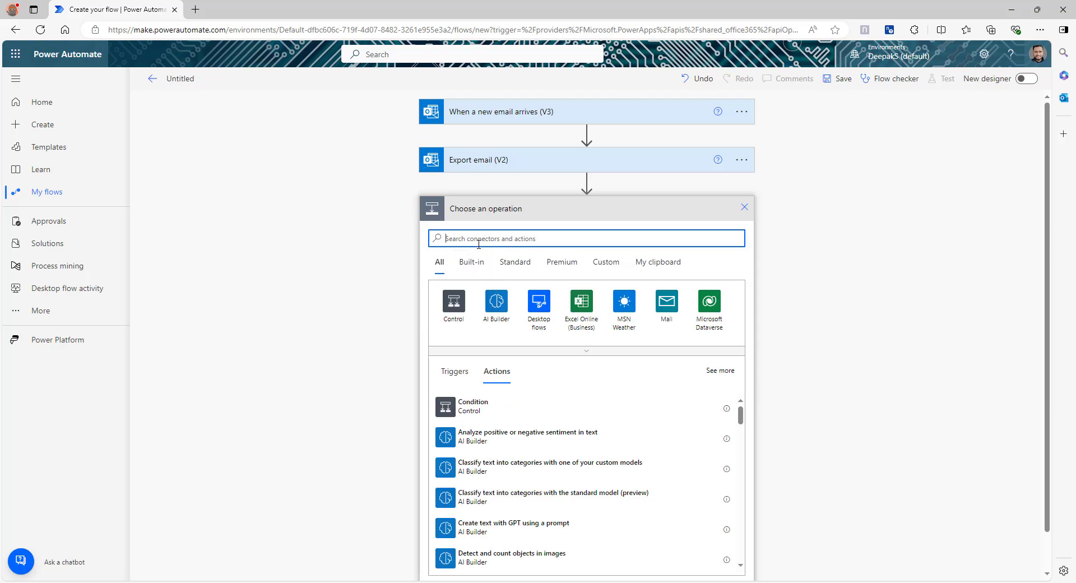
pyautogui.write('get user profile')
pyautogui.click(487, 410)
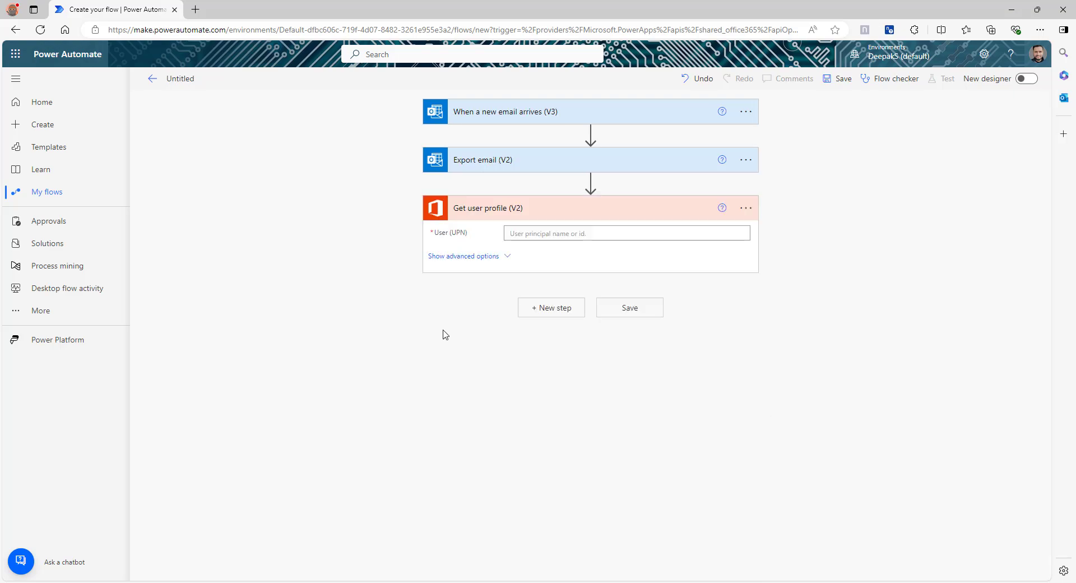
pyautogui.click(582, 234)
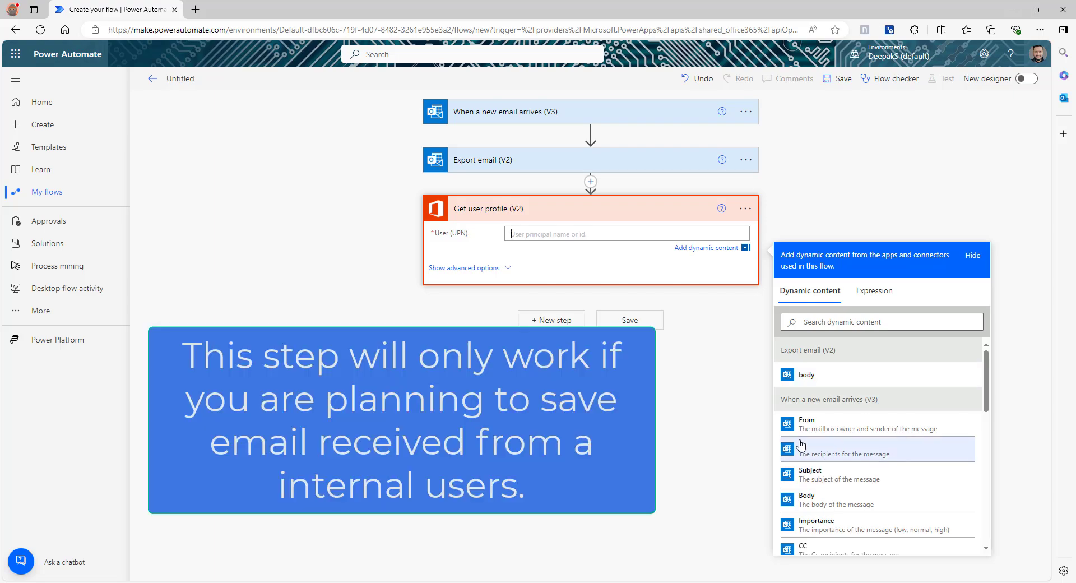
pyautogui.click(825, 423)
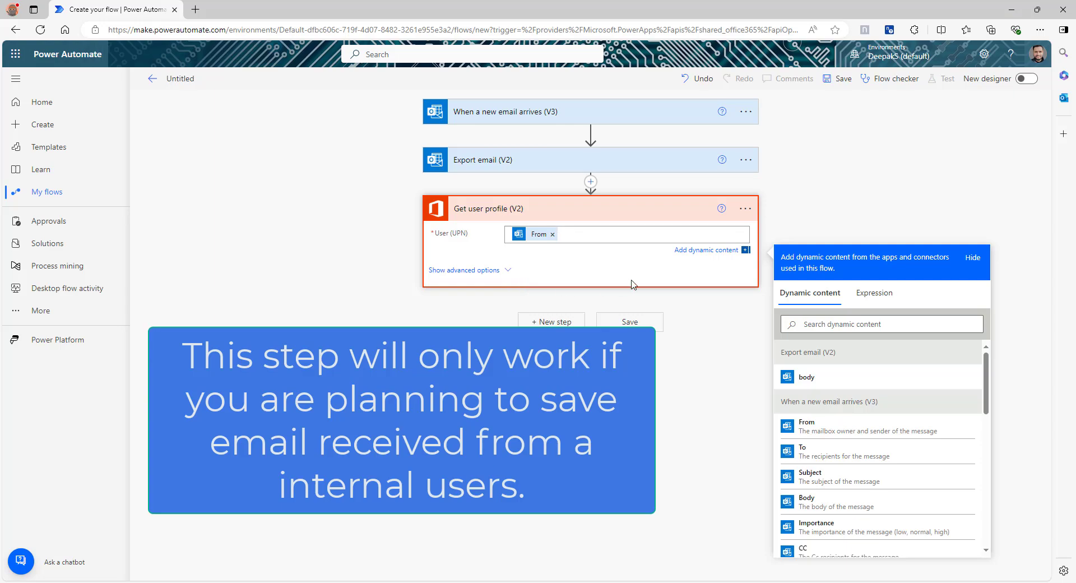
pyautogui.click(560, 321)
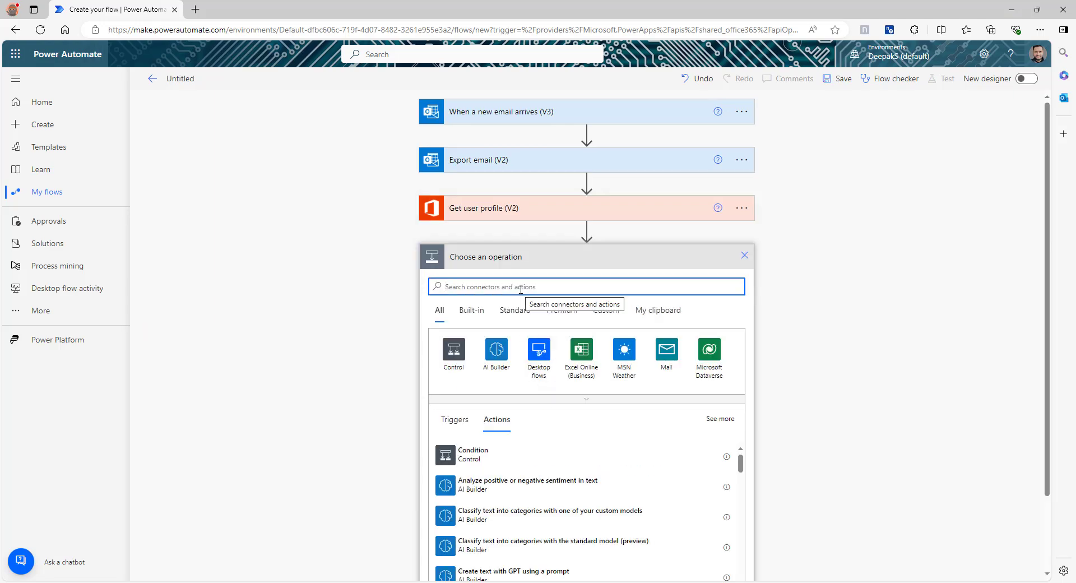
# Add a SharePoint Create new folder action on the Communication site's MyDocuments library.
pyautogui.write('new')
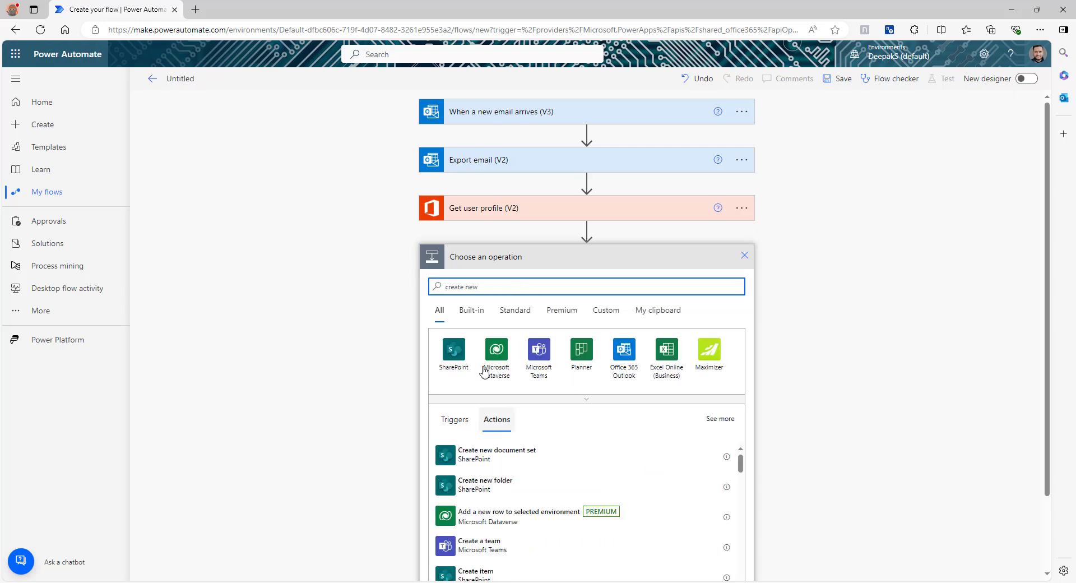
pyautogui.click(485, 486)
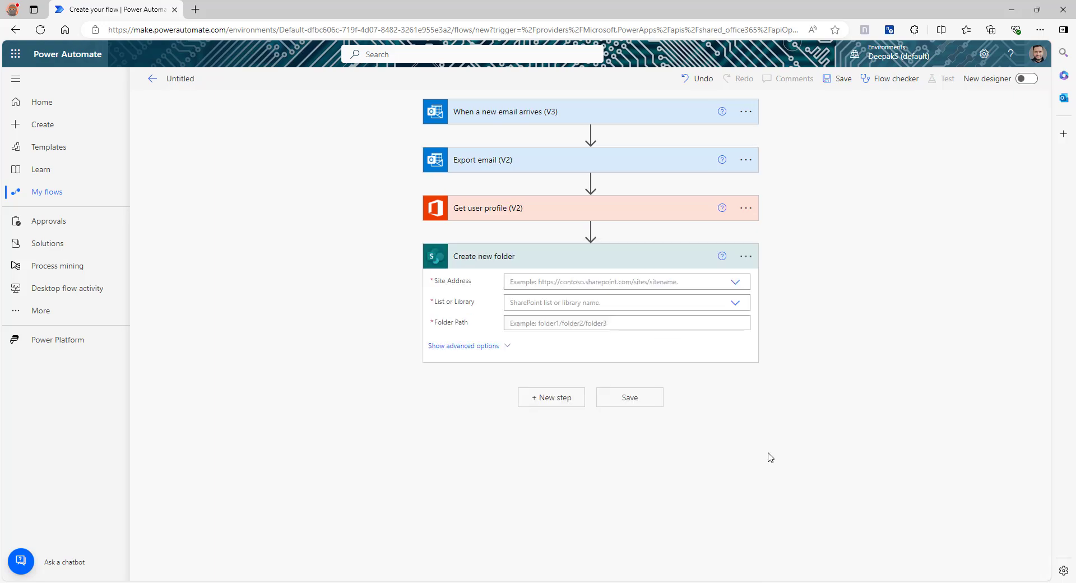
pyautogui.click(735, 283)
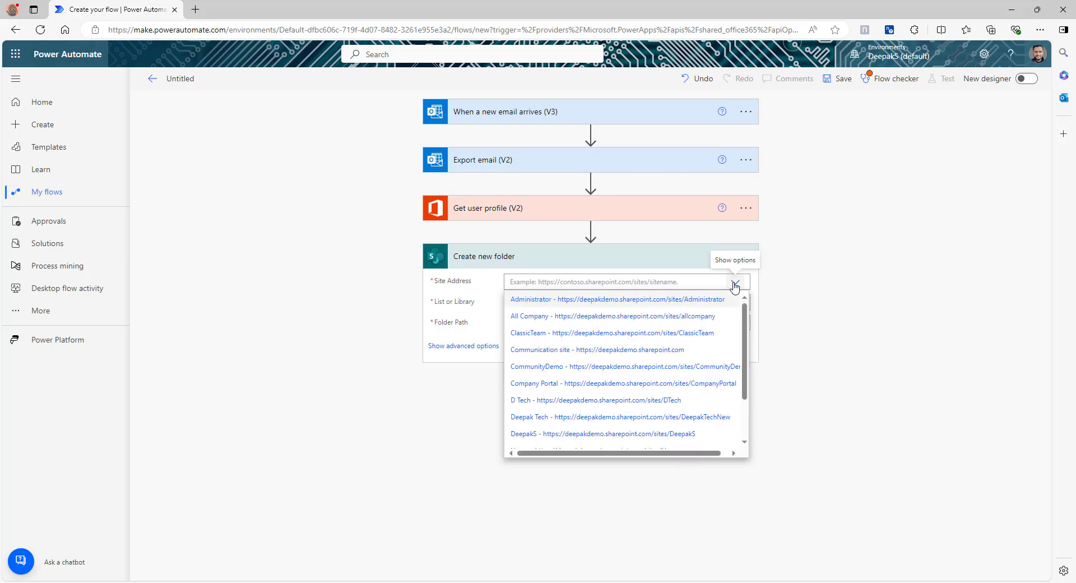
pyautogui.click(672, 350)
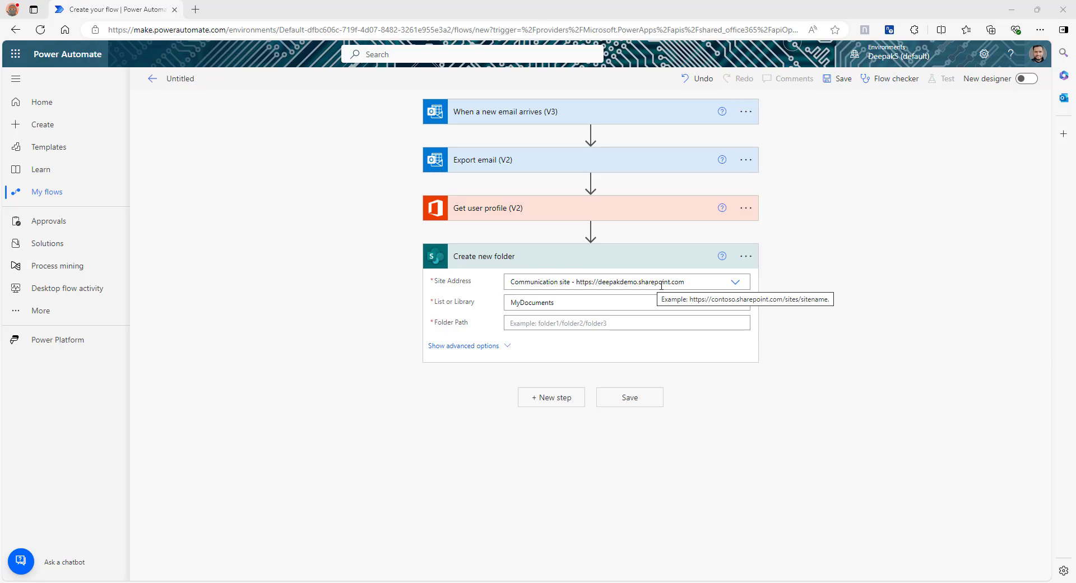
pyautogui.click(542, 323)
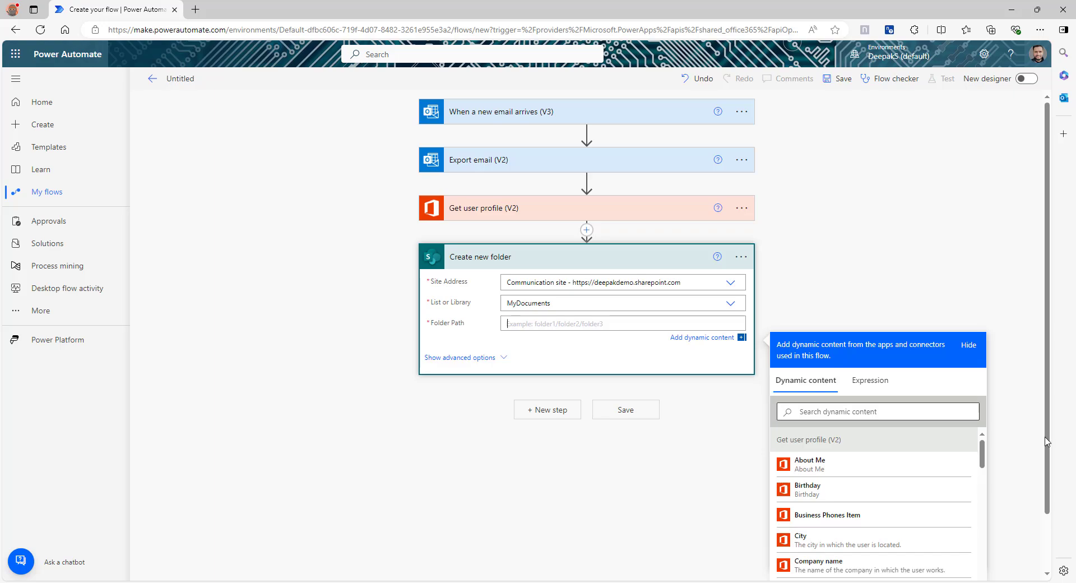
# Start a concat() expression in Folder Path containing the user's Display Name.
pyautogui.click(876, 386)
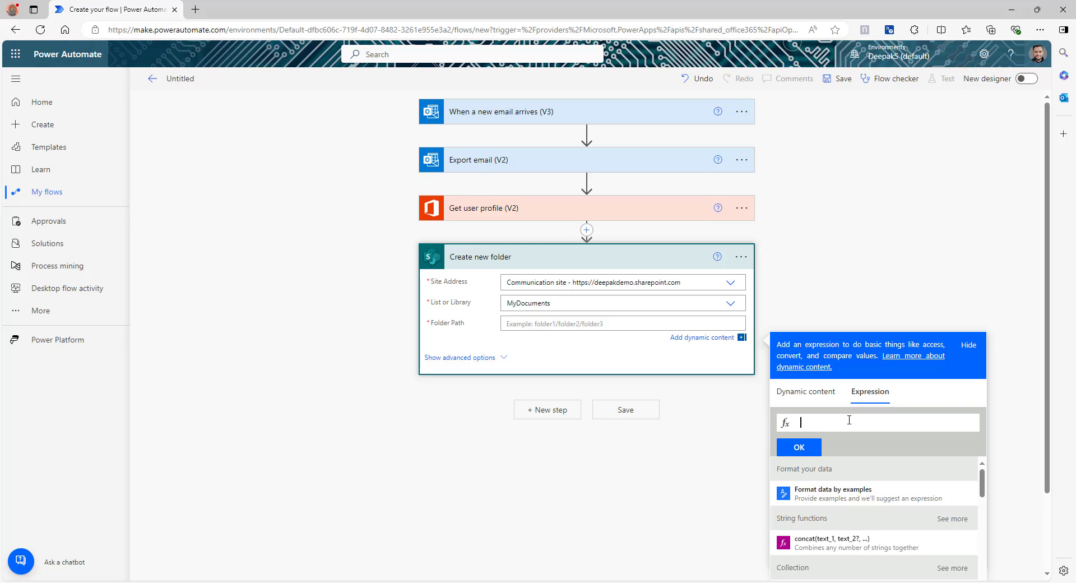
pyautogui.write('concat')
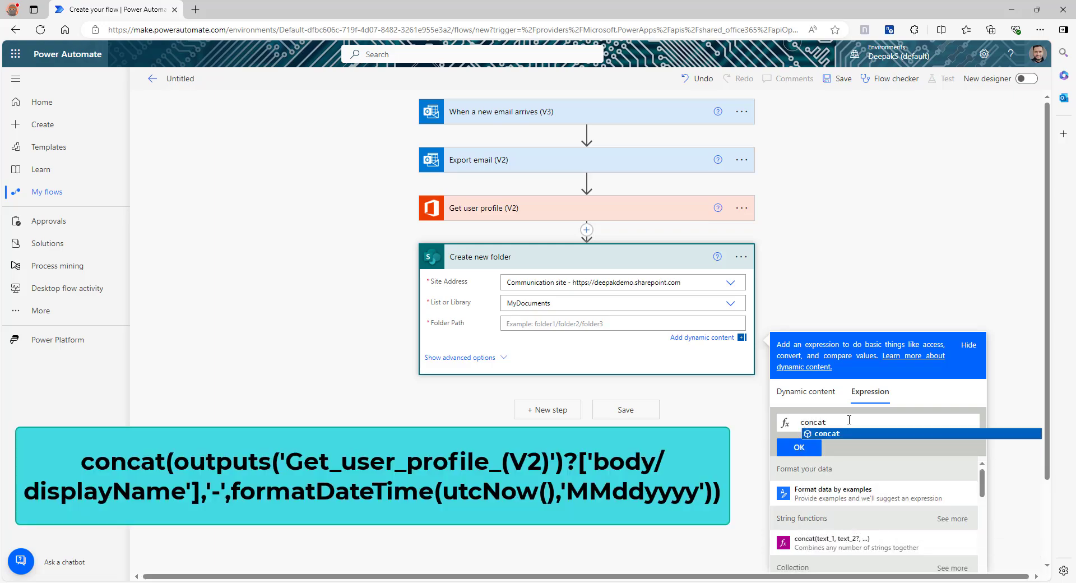
pyautogui.write('()')
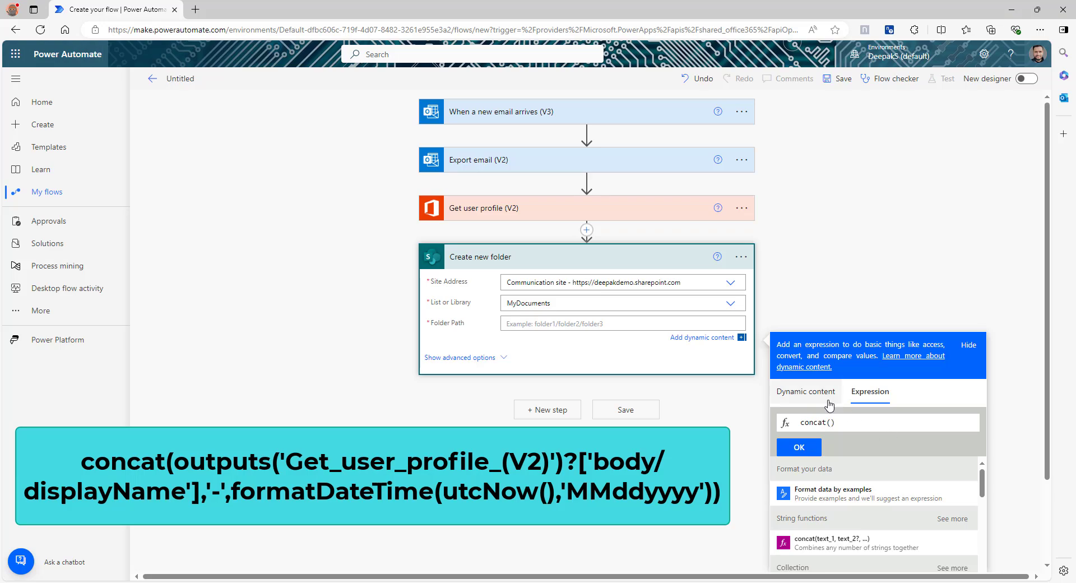
pyautogui.click(803, 395)
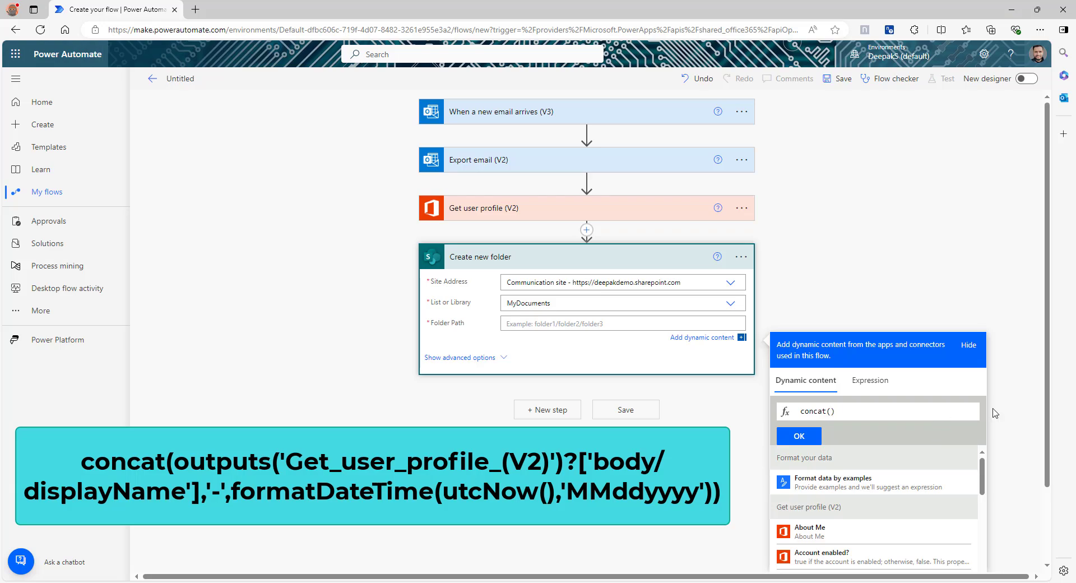
pyautogui.scroll(-2, 831, 413)
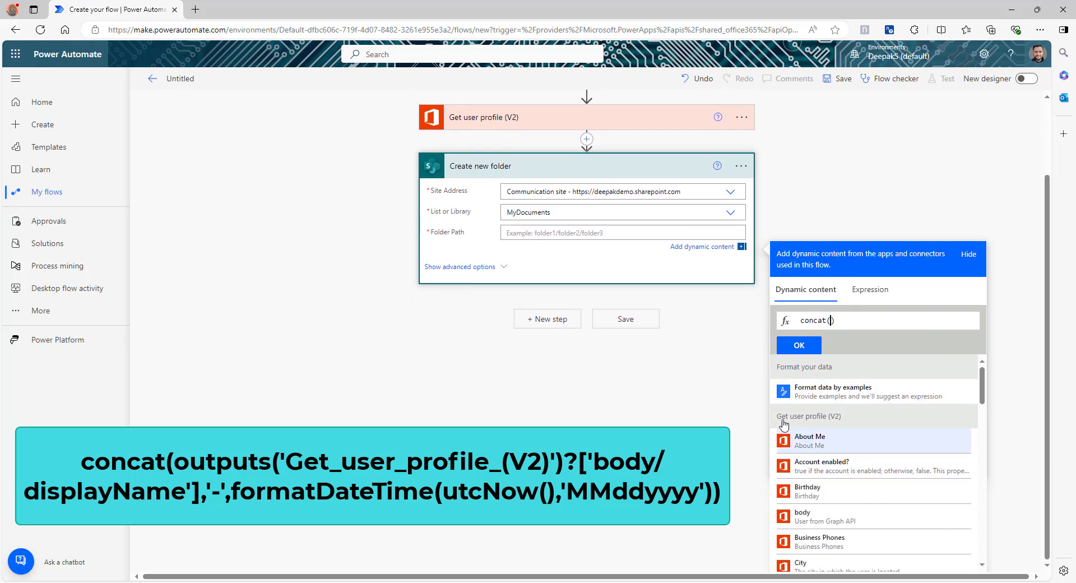
pyautogui.scroll(-3, 833, 504)
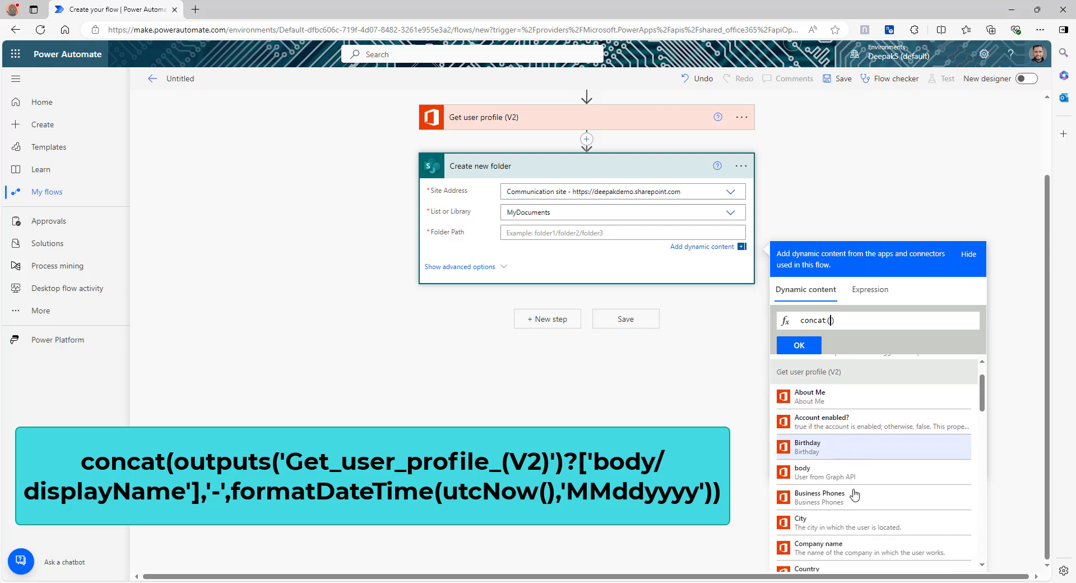
pyautogui.scroll(-3, 853, 494)
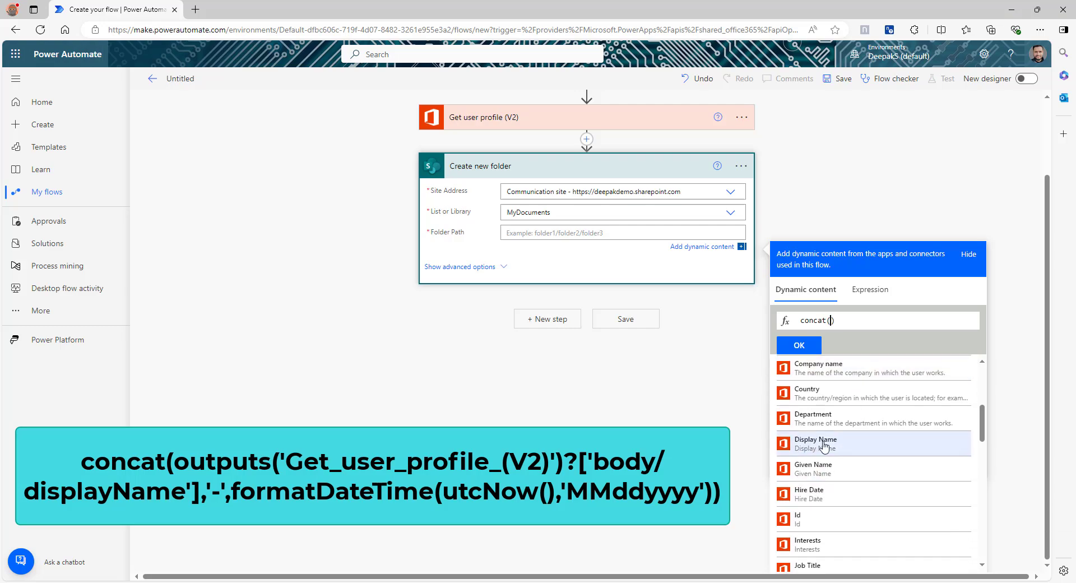
pyautogui.click(827, 446)
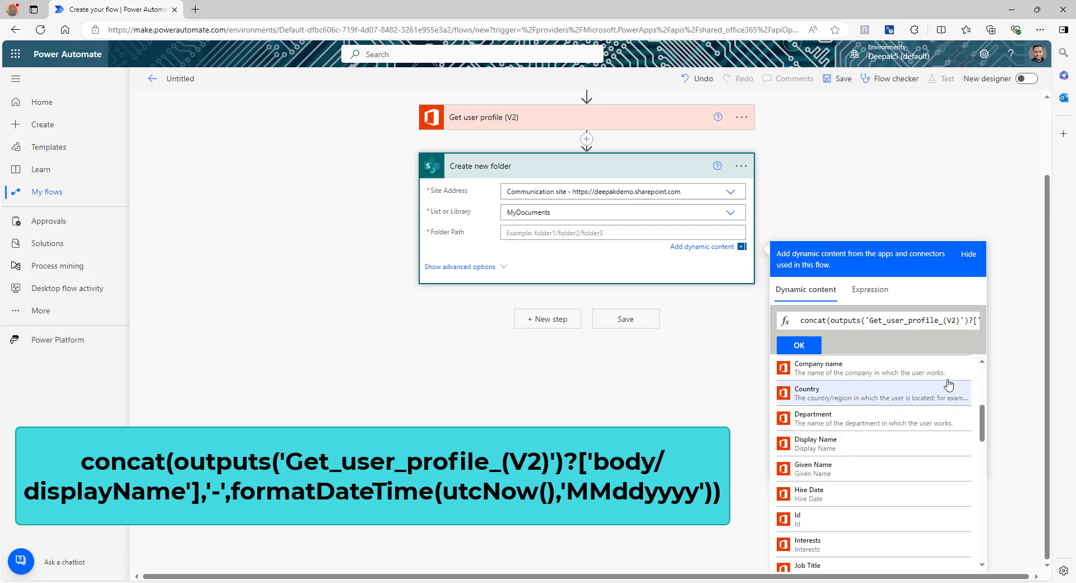
# Complete it as concat(Display Name,'-',formatDateTime(utcNow(),'MMddyyyy')) and apply it to Folder Path.
pyautogui.click(903, 316)
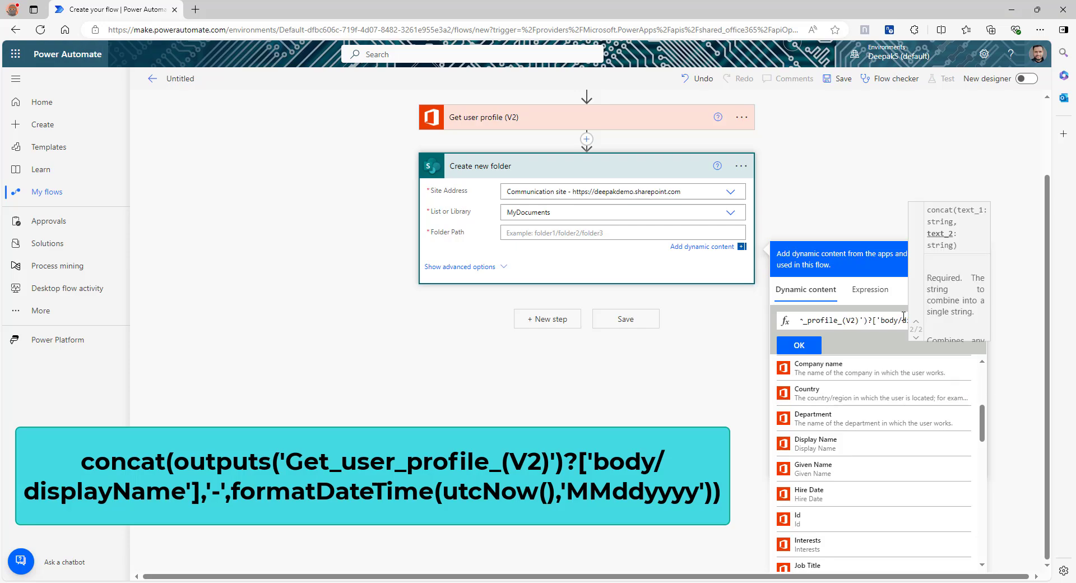
pyautogui.write(",'")
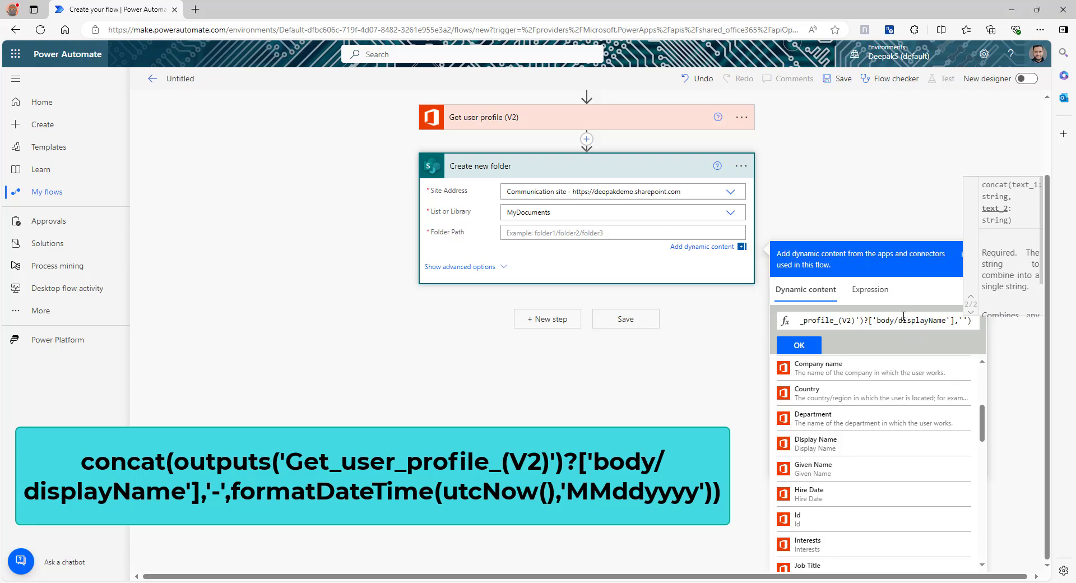
pyautogui.write("-',")
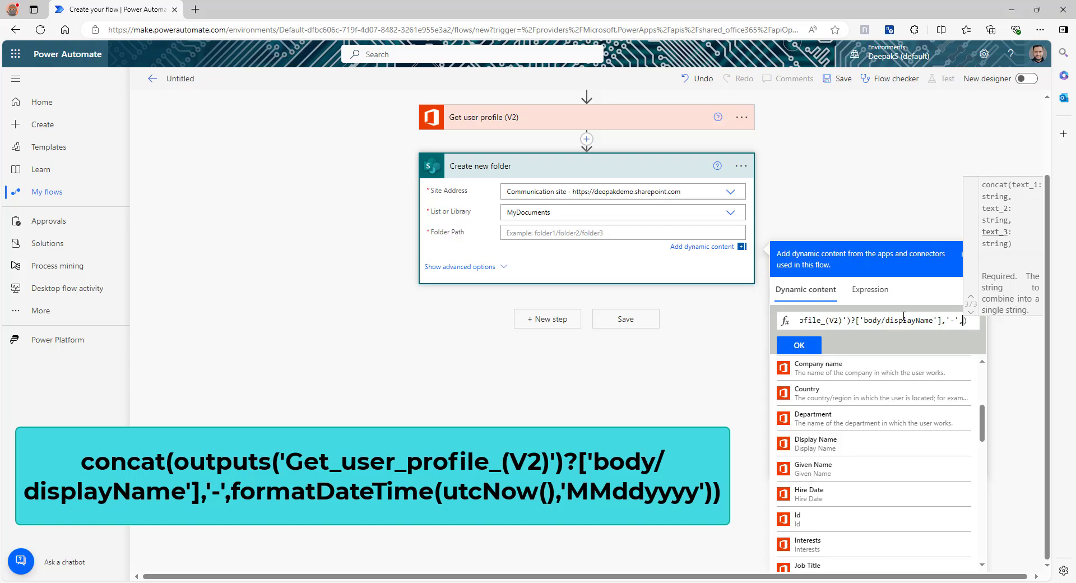
pyautogui.write('utcNow()')
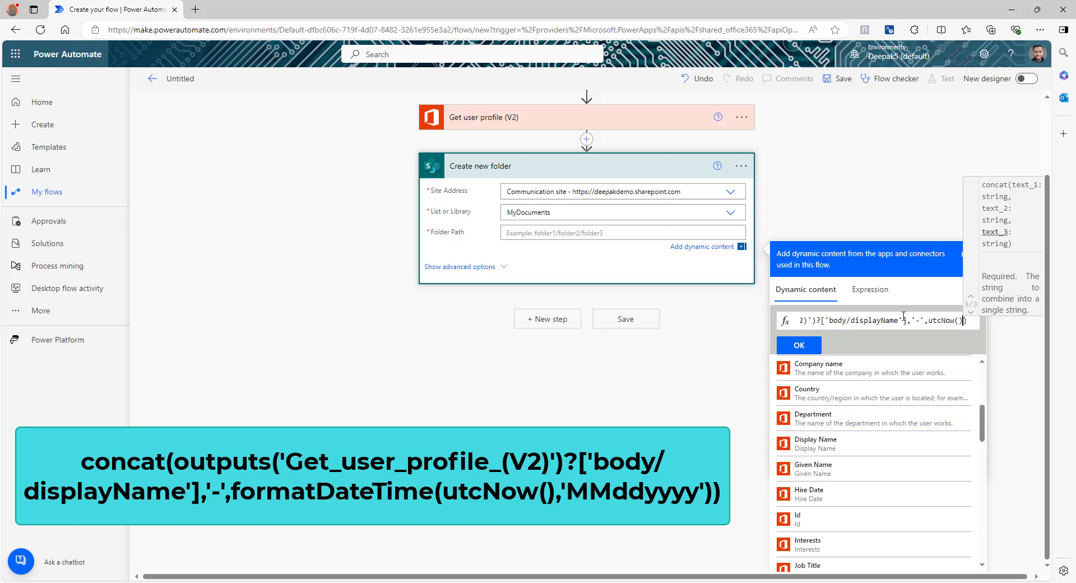
pyautogui.press('Left')
pyautogui.press('Left')
pyautogui.press('Left')
pyautogui.press('Left')
pyautogui.press('Left')
pyautogui.press('Left')
pyautogui.press('Left')
pyautogui.press('Left')
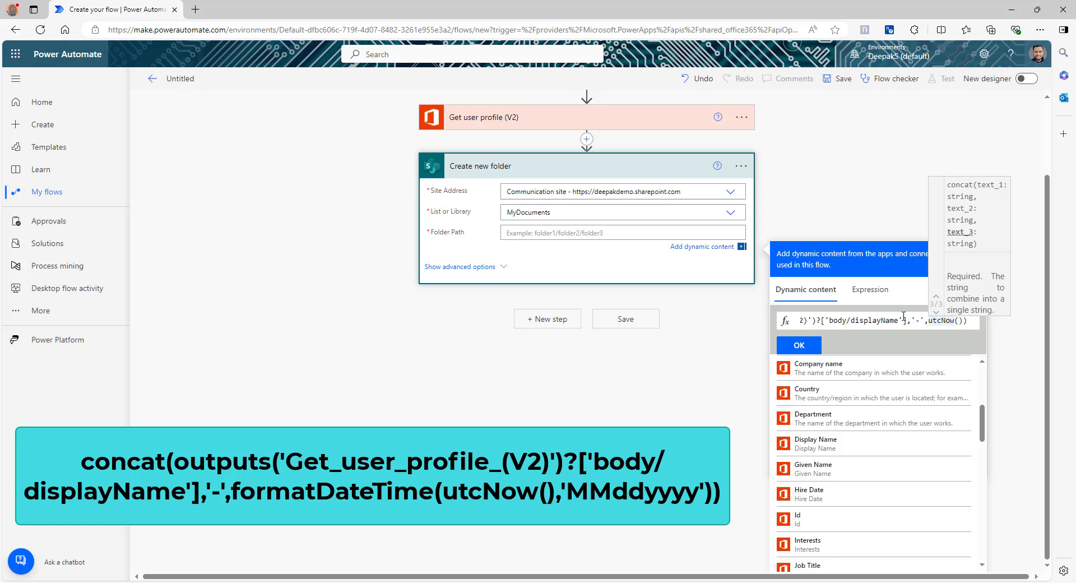
pyautogui.write('formatDateTime ')
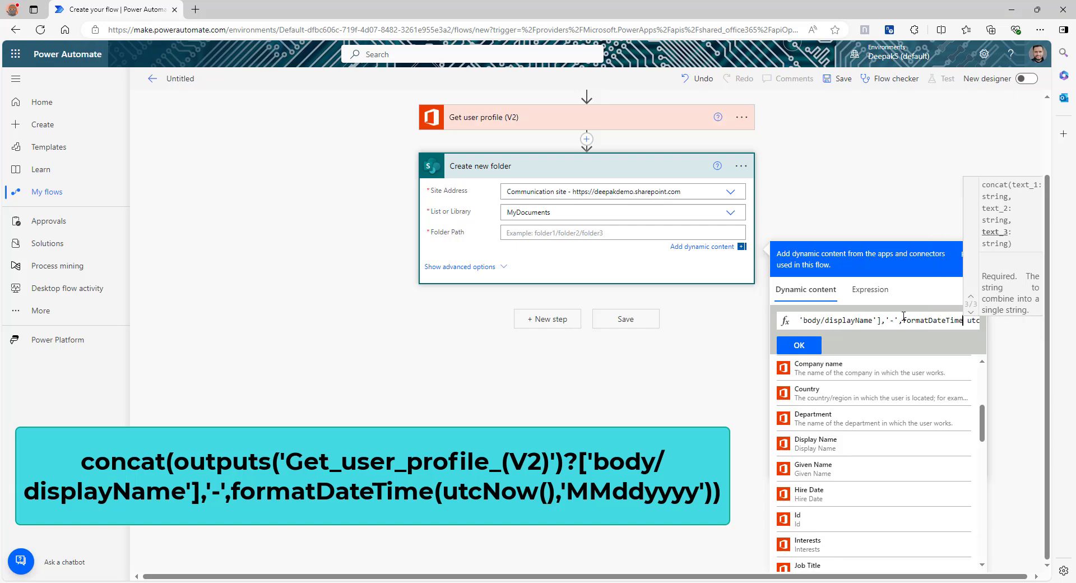
pyautogui.write('(')
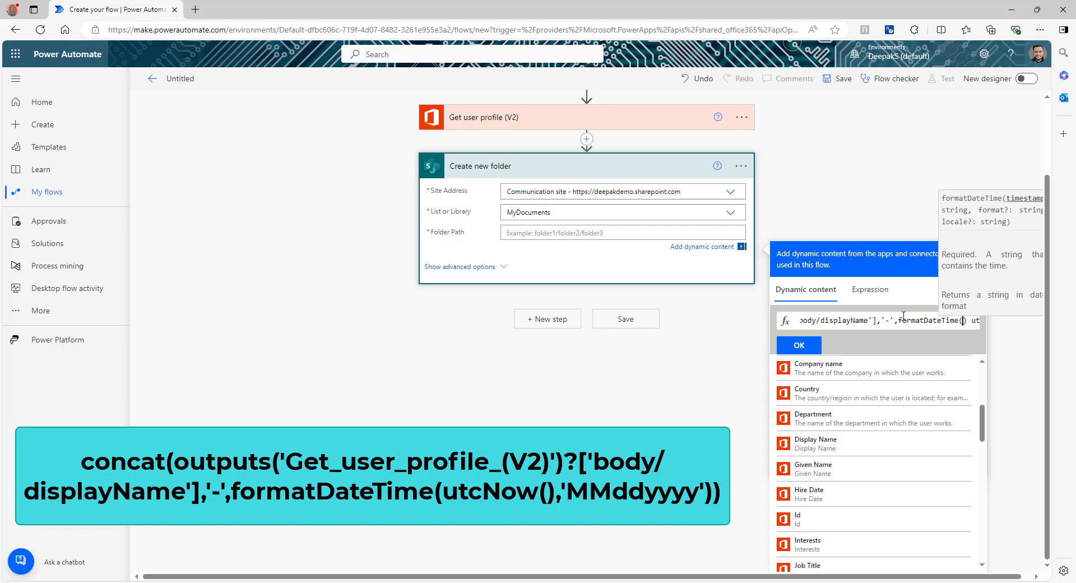
pyautogui.press('Delete')
pyautogui.press('Delete')
pyautogui.press('Right')
pyautogui.press('Right')
pyautogui.press('Right')
pyautogui.press('Right')
pyautogui.press('Right')
pyautogui.press('Right')
pyautogui.press('Right')
pyautogui.press('Right')
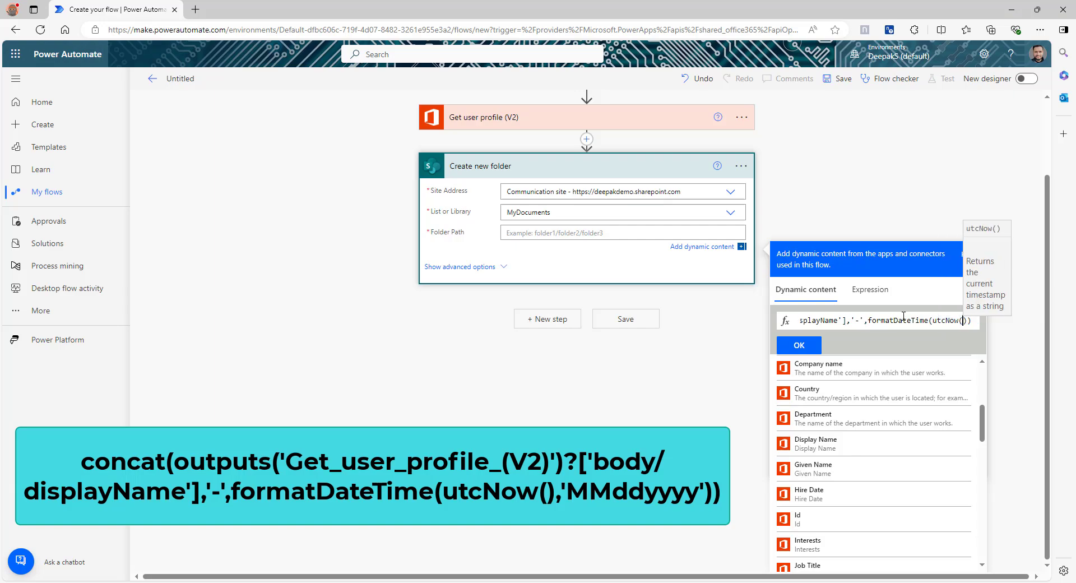
pyautogui.write(",'MMdd")
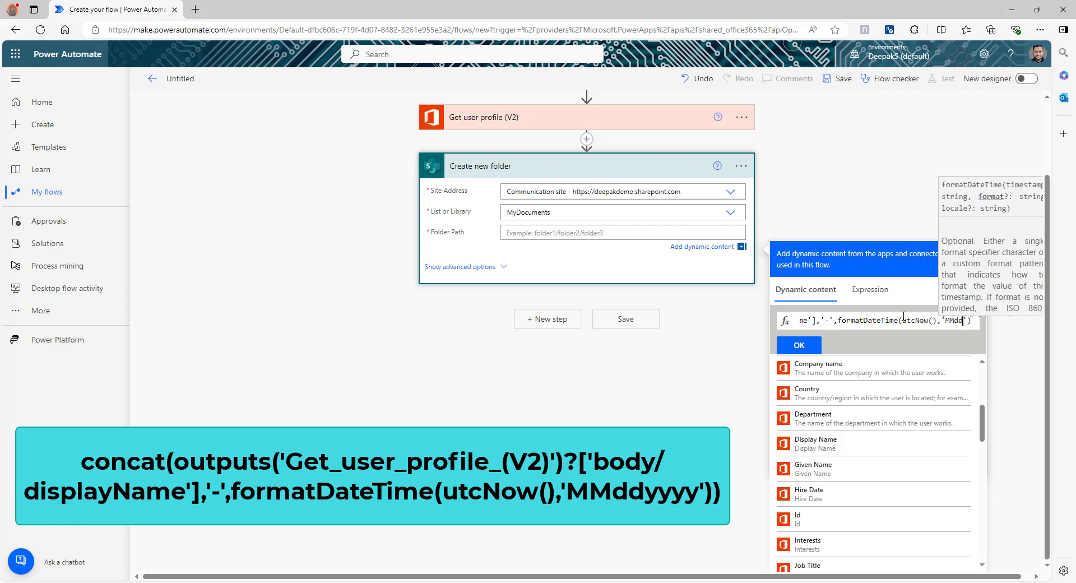
pyautogui.write("yyyy'))")
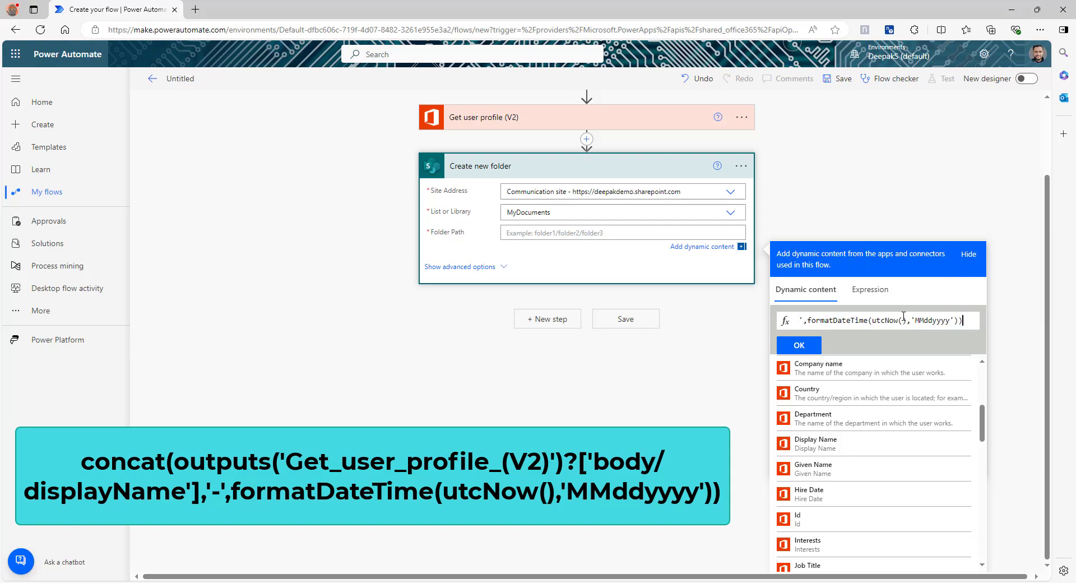
pyautogui.click(800, 347)
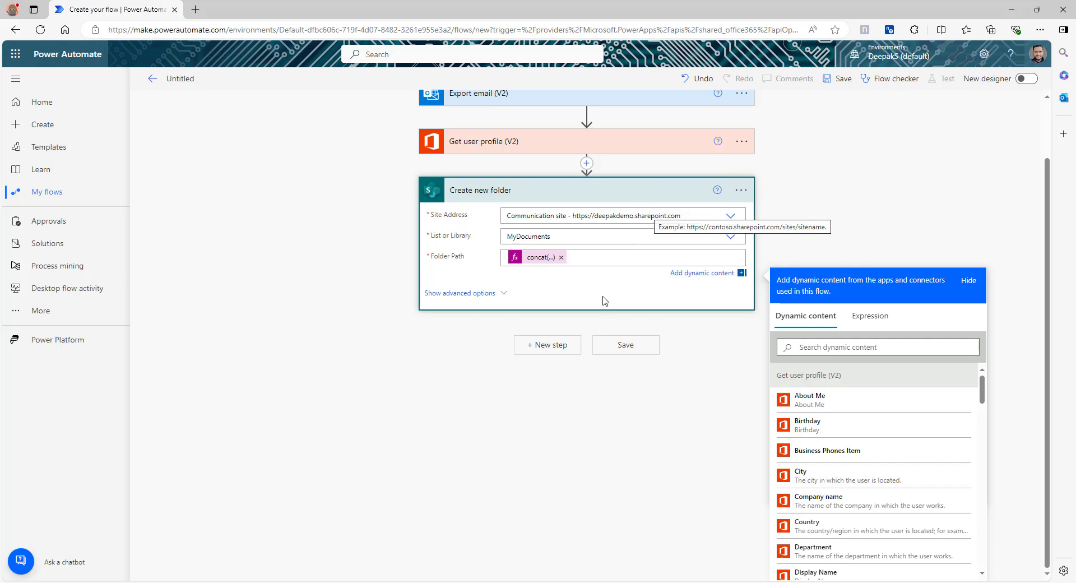
pyautogui.click(549, 346)
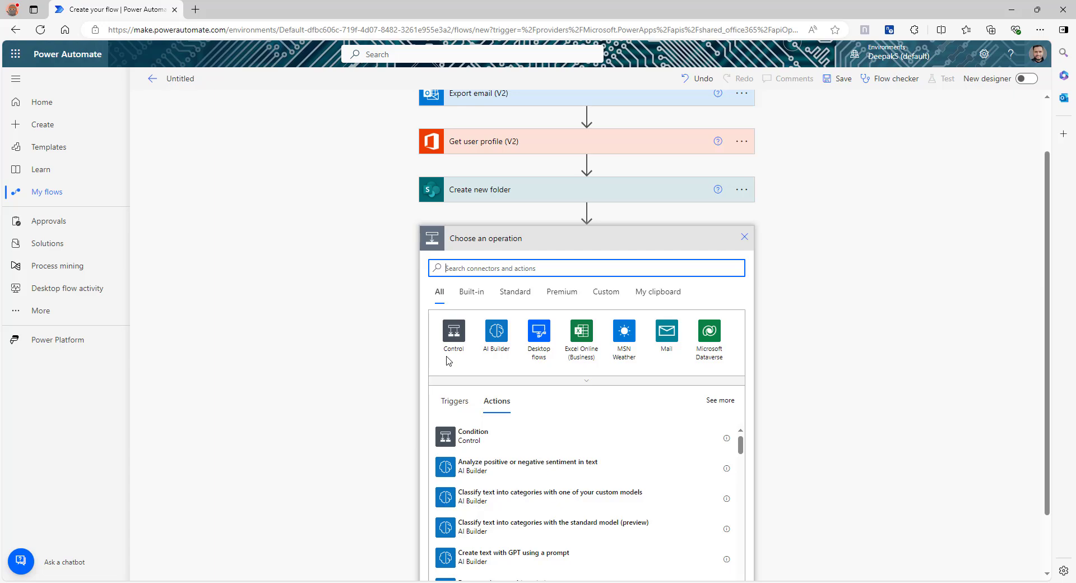
# Add a SharePoint Create file action on the Communication site, folder path set to Full Path.
pyautogui.write('create fil')
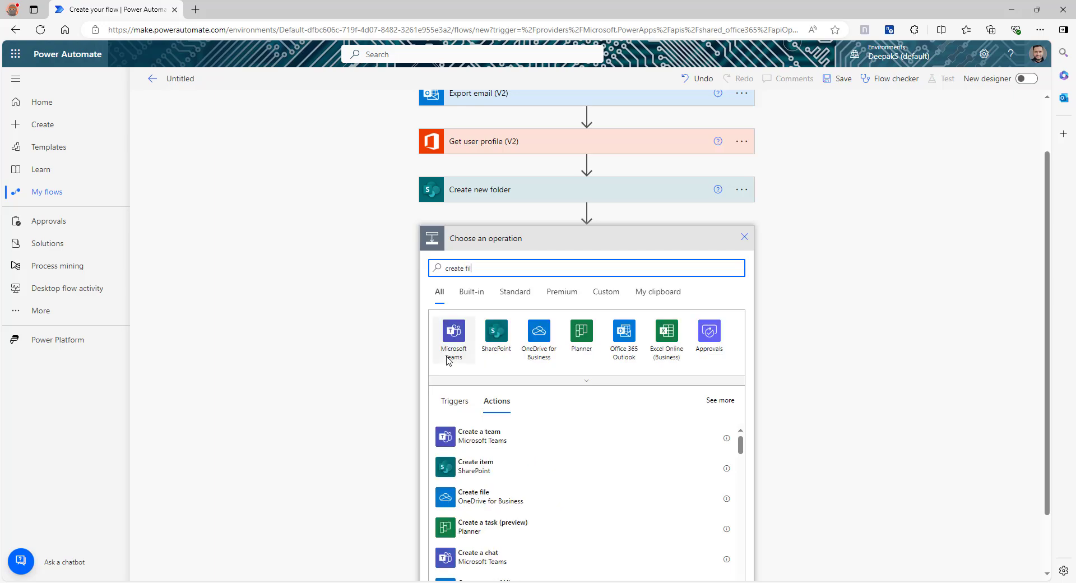
pyautogui.click(496, 333)
pyautogui.press('BackSpace')
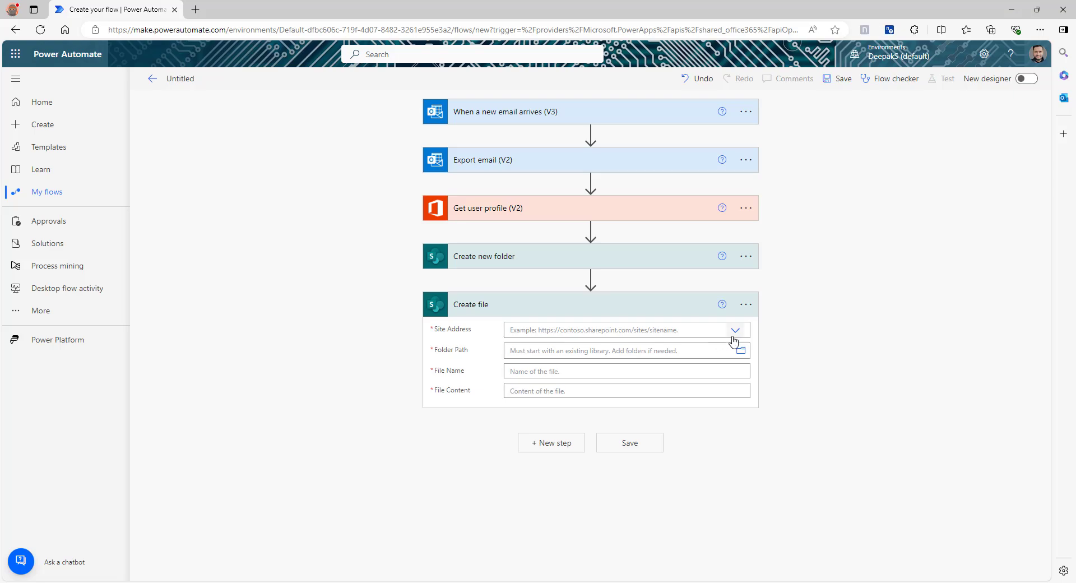
pyautogui.click(736, 333)
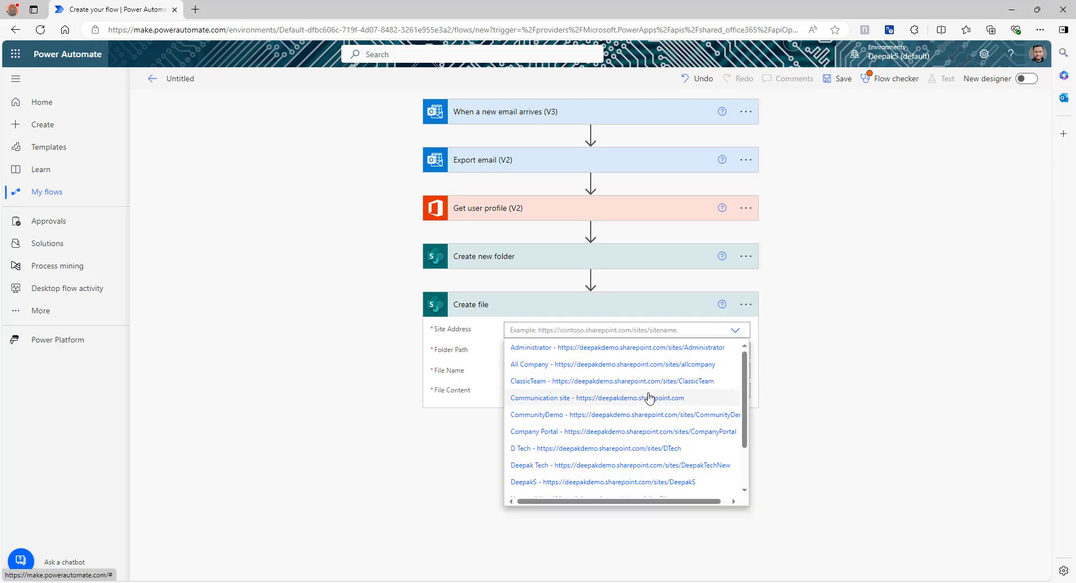
pyautogui.click(448, 380)
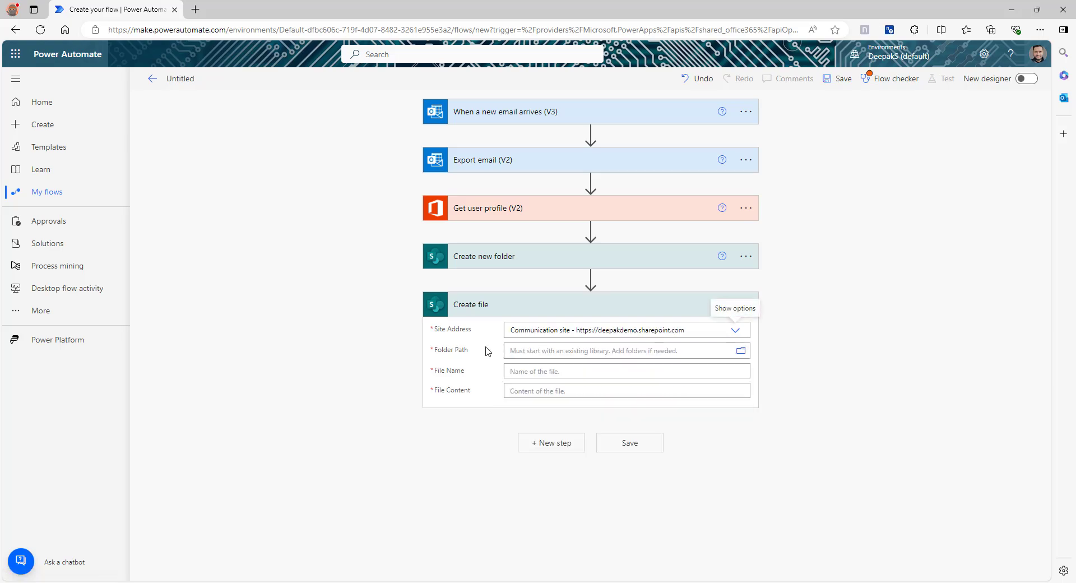
pyautogui.click(537, 351)
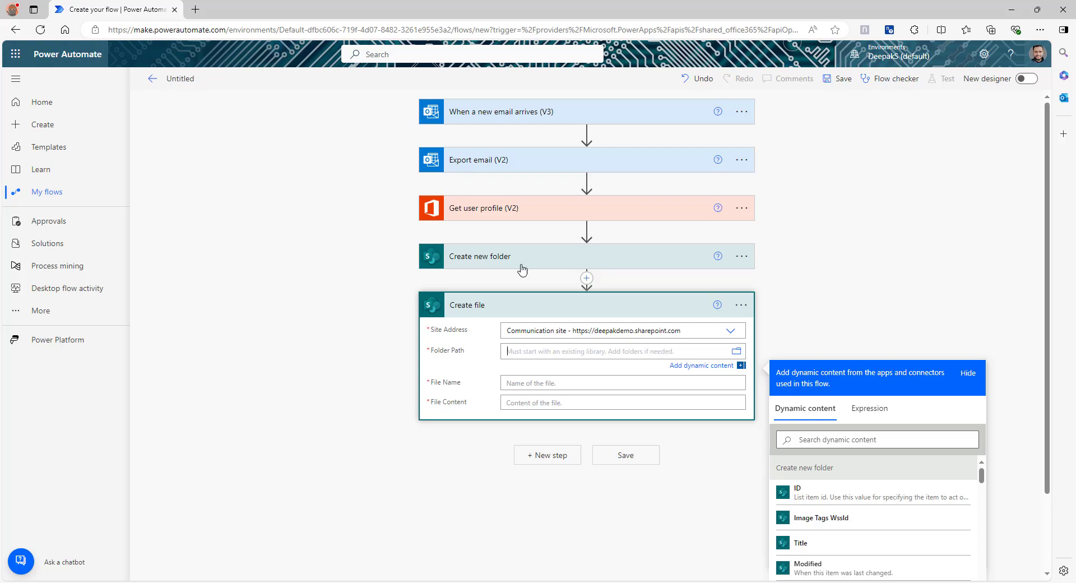
pyautogui.scroll(-2, 941, 280)
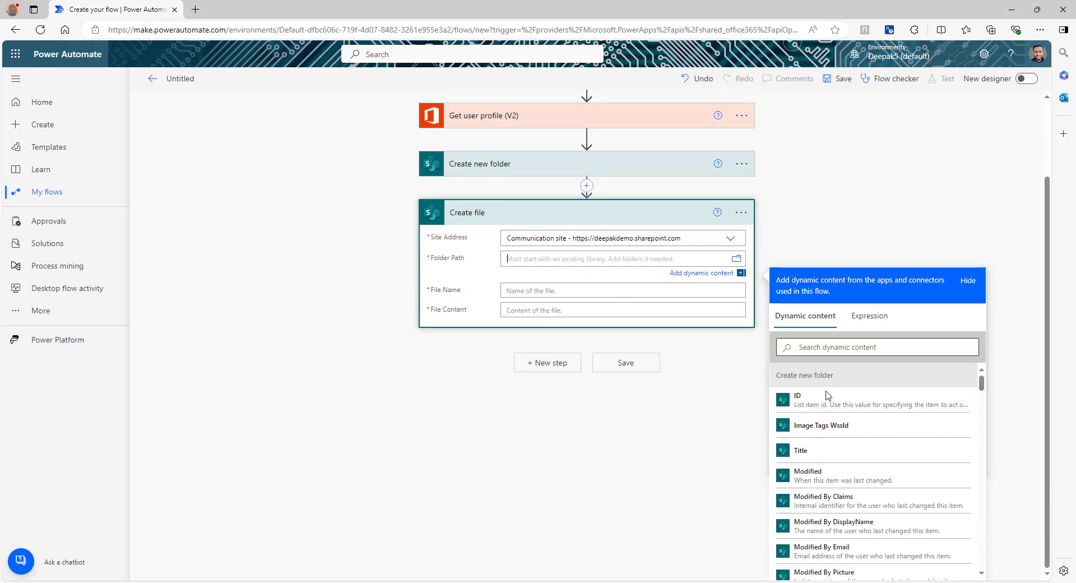
pyautogui.scroll(-5, 919, 423)
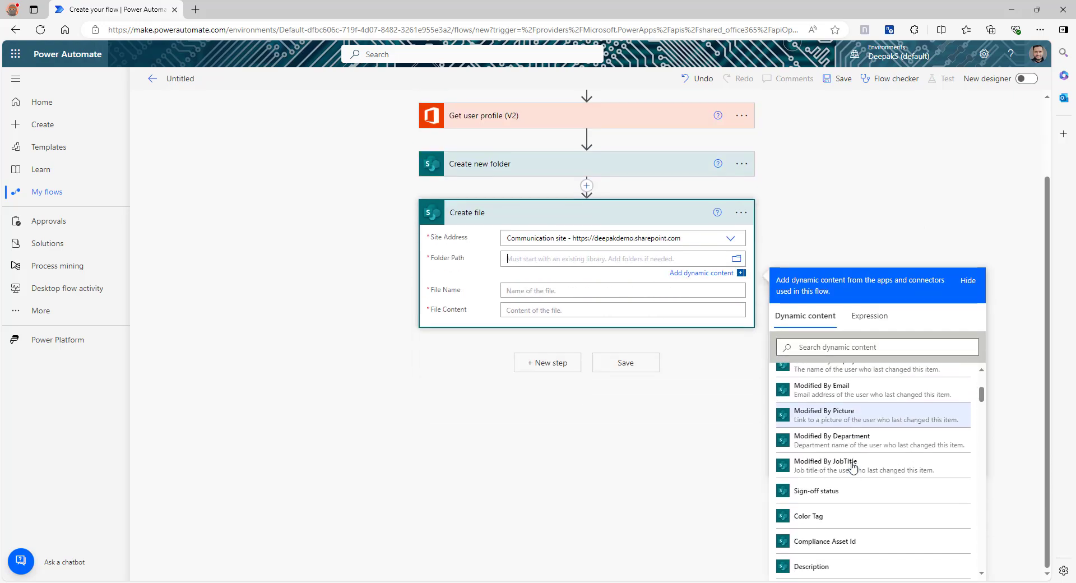
pyautogui.scroll(-8, 852, 467)
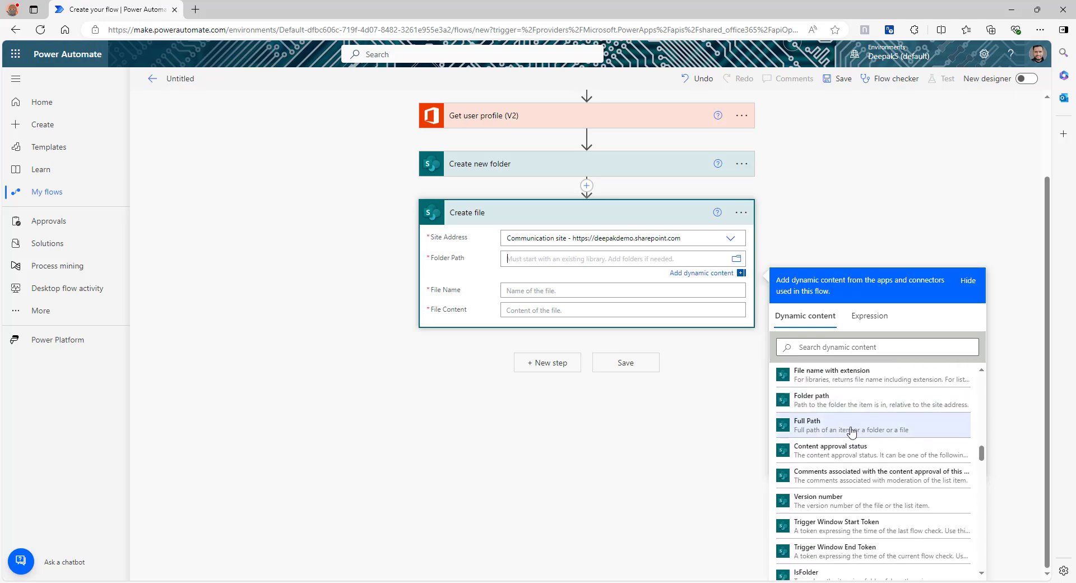
pyautogui.click(852, 430)
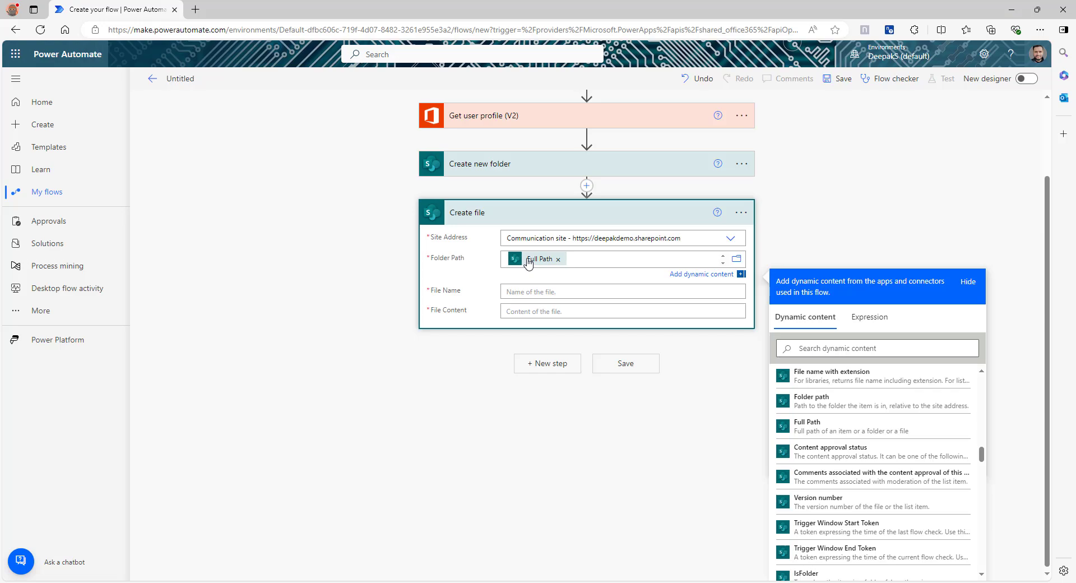
# Name the file email.msg and use the exported email body as its content.
pyautogui.click(543, 291)
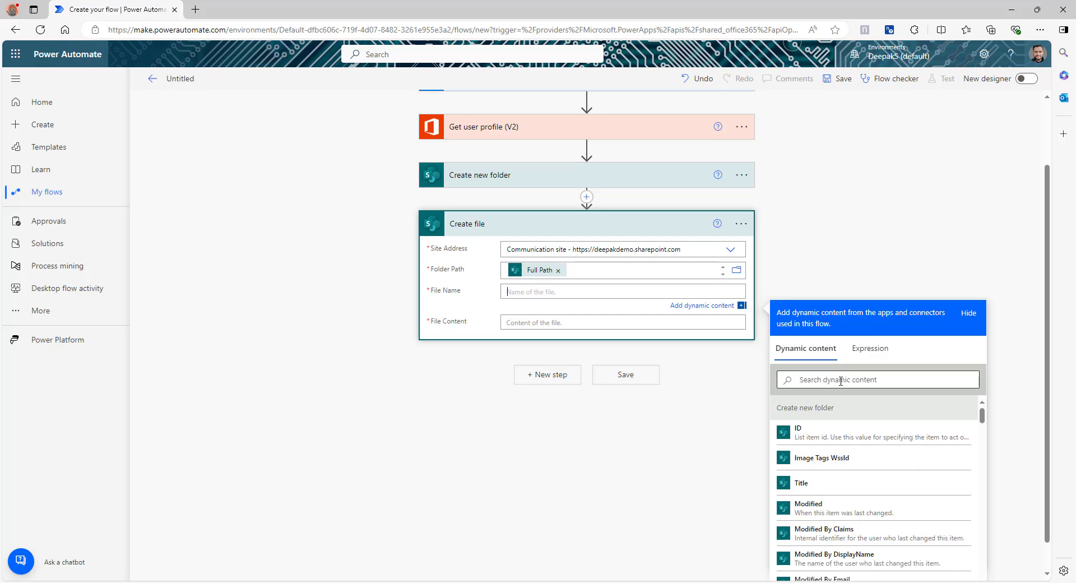
pyautogui.write('email.ms')
pyautogui.scroll(2, 377, 434)
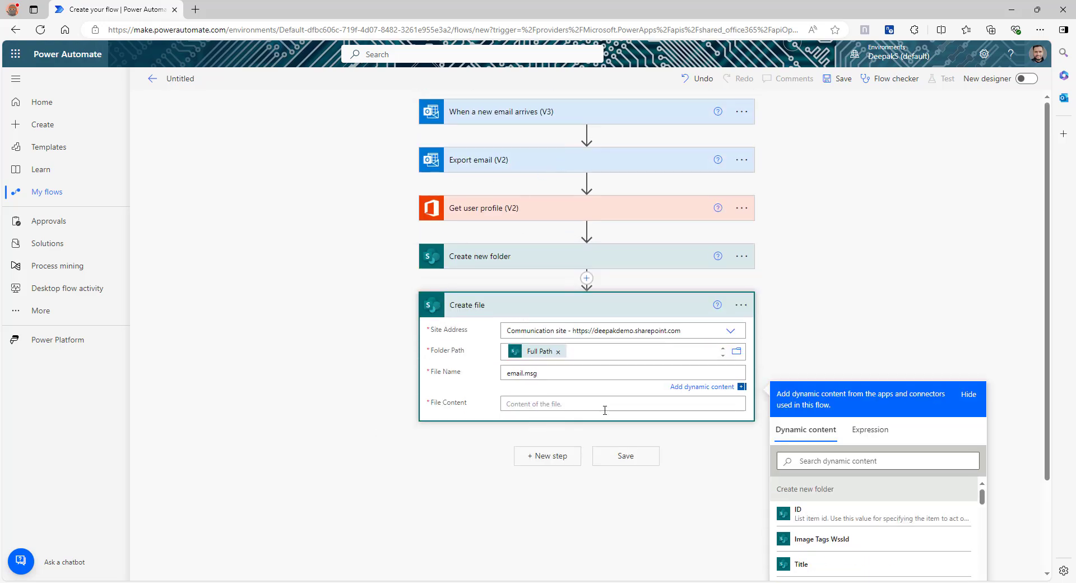
pyautogui.click(536, 404)
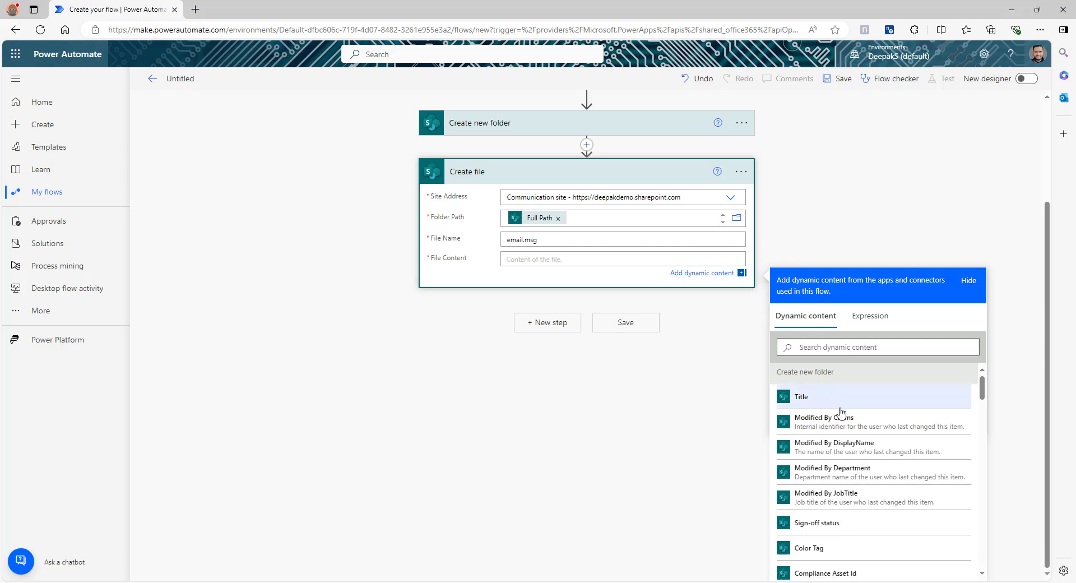
pyautogui.scroll(-10, 807, 504)
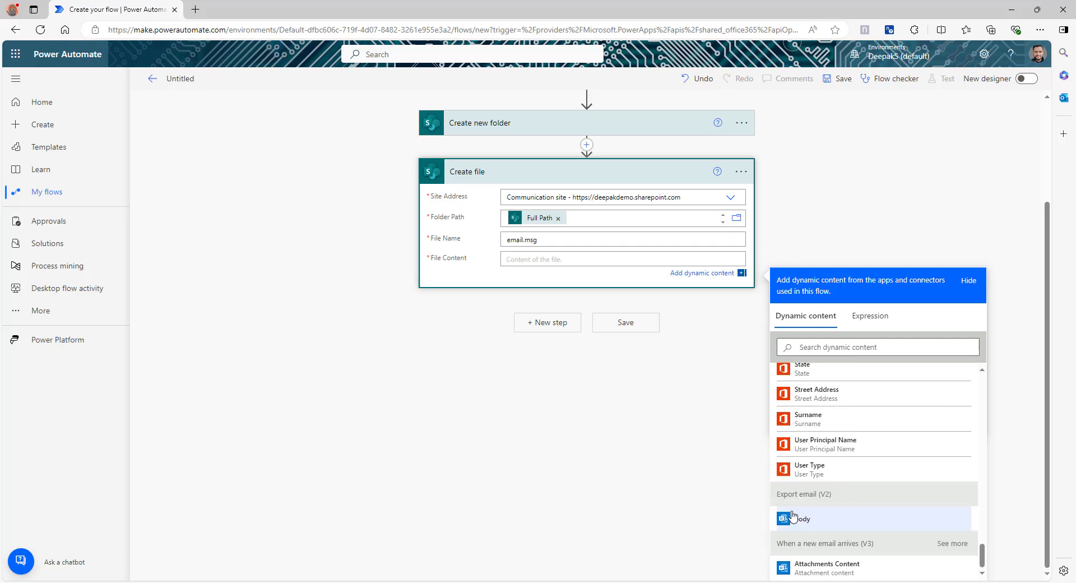
pyautogui.click(793, 516)
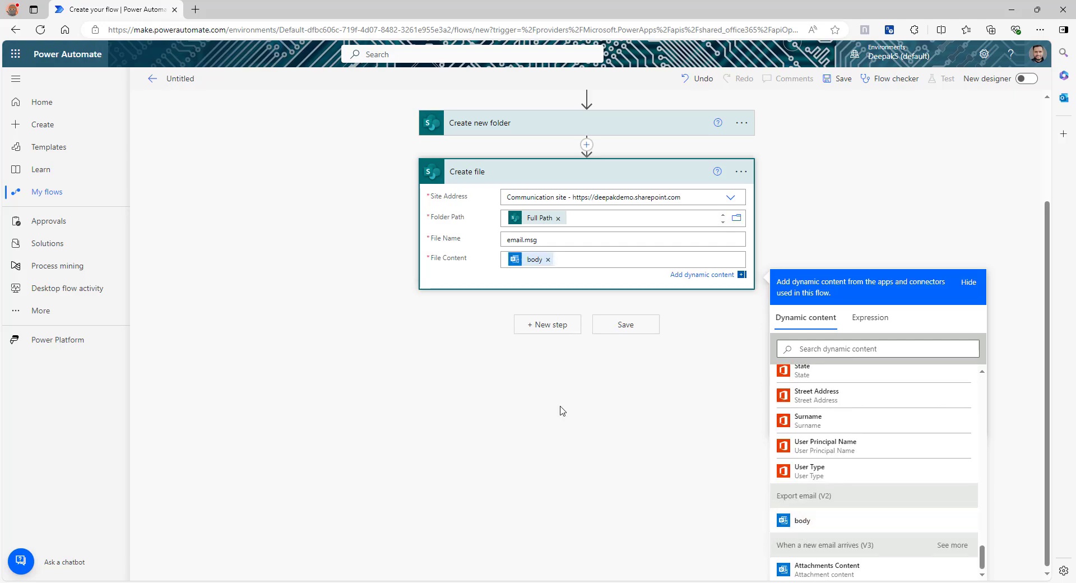
pyautogui.click(562, 411)
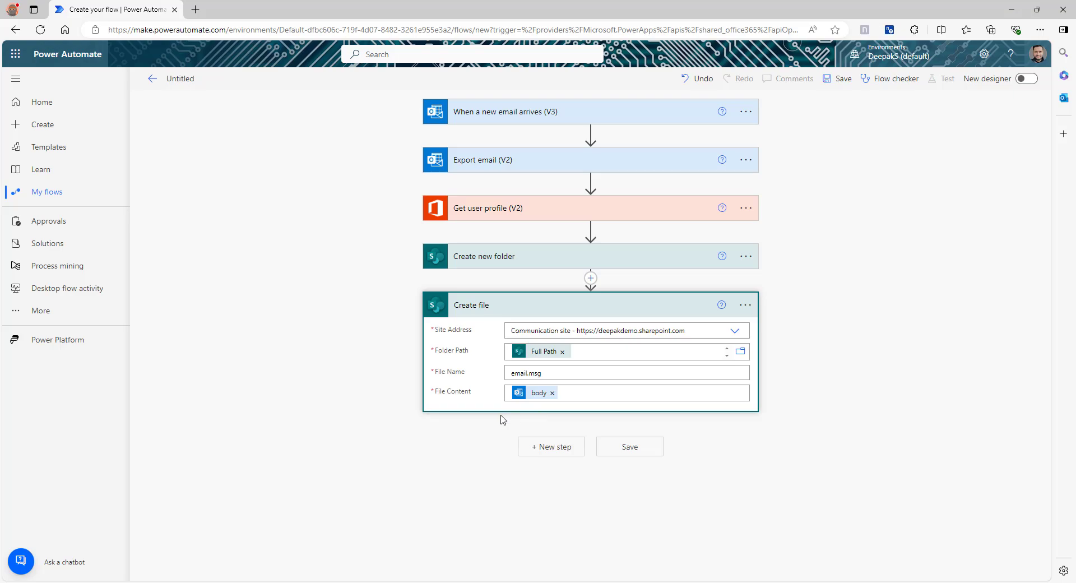
# Add a second SharePoint Create file on the Communication site with folder path Full Path.
pyautogui.click(553, 448)
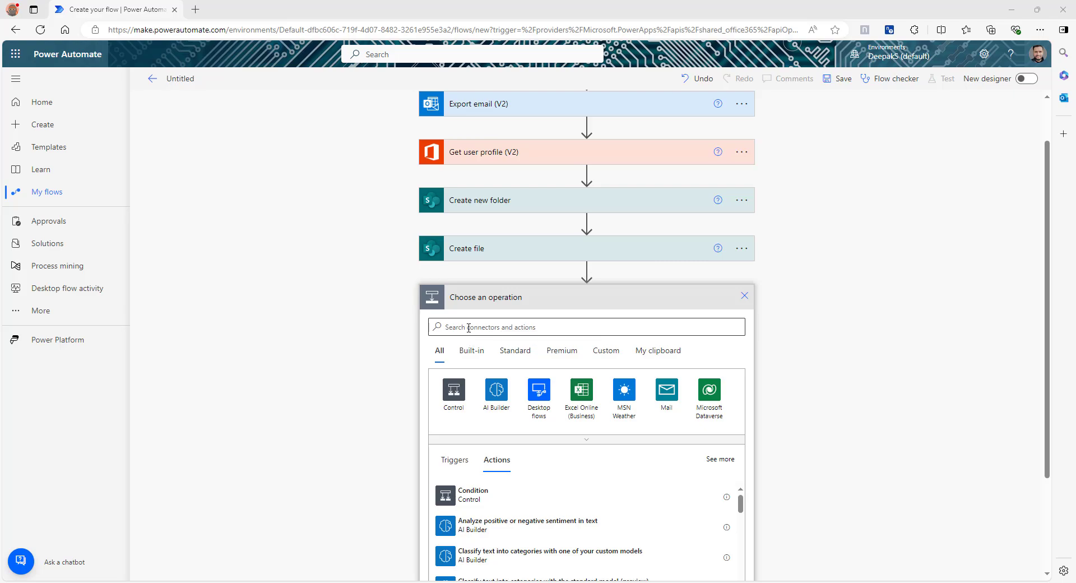
pyautogui.click(468, 327)
pyautogui.write('crea')
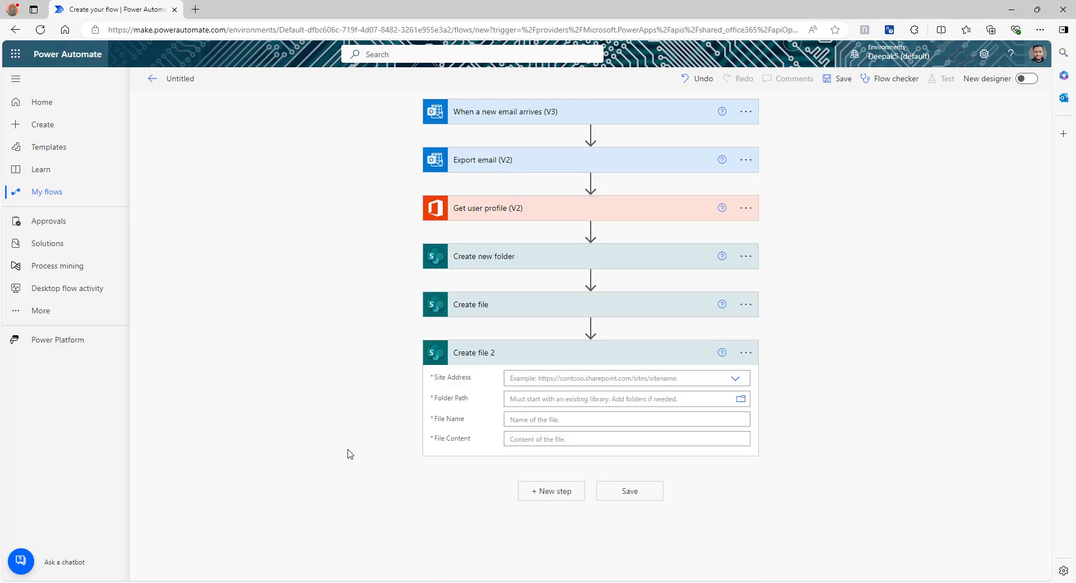
pyautogui.click(732, 381)
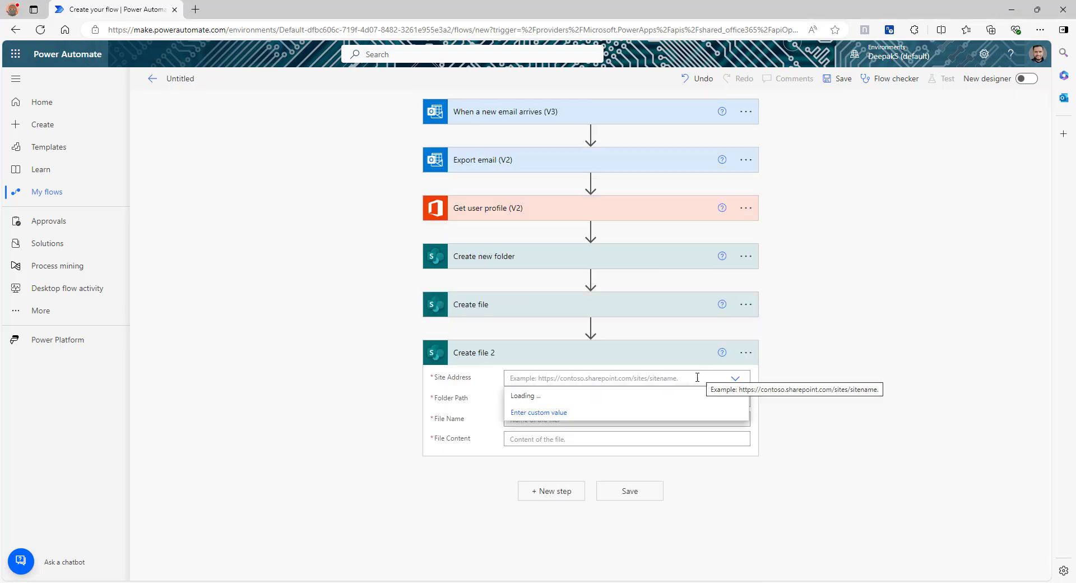
pyautogui.click(569, 397)
pyautogui.click(812, 535)
# Set File Name to Attachments Name and File Content to Attachments Content, then save.
pyautogui.click(579, 433)
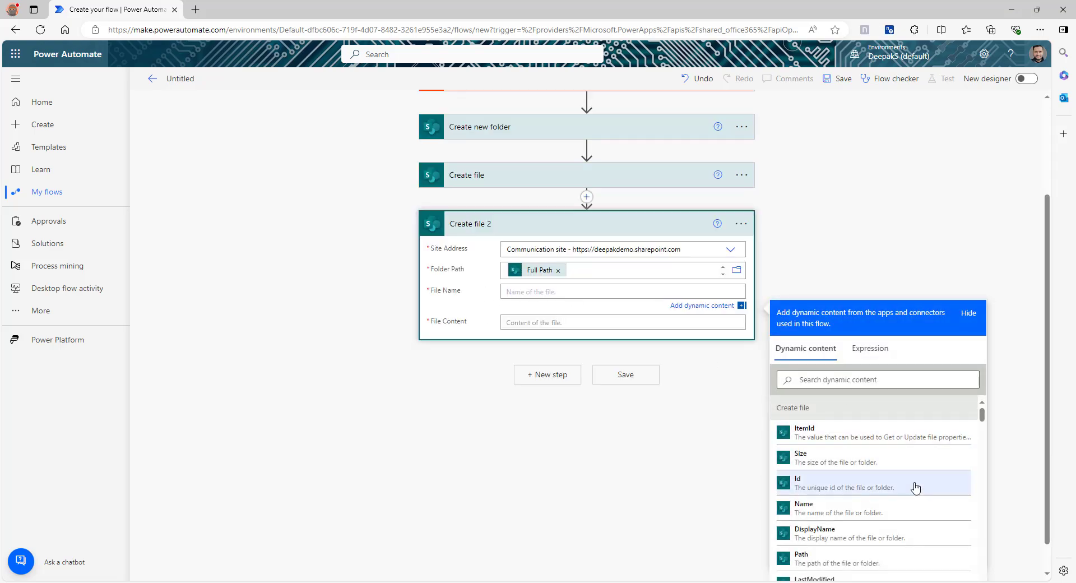
pyautogui.scroll(-15, 915, 487)
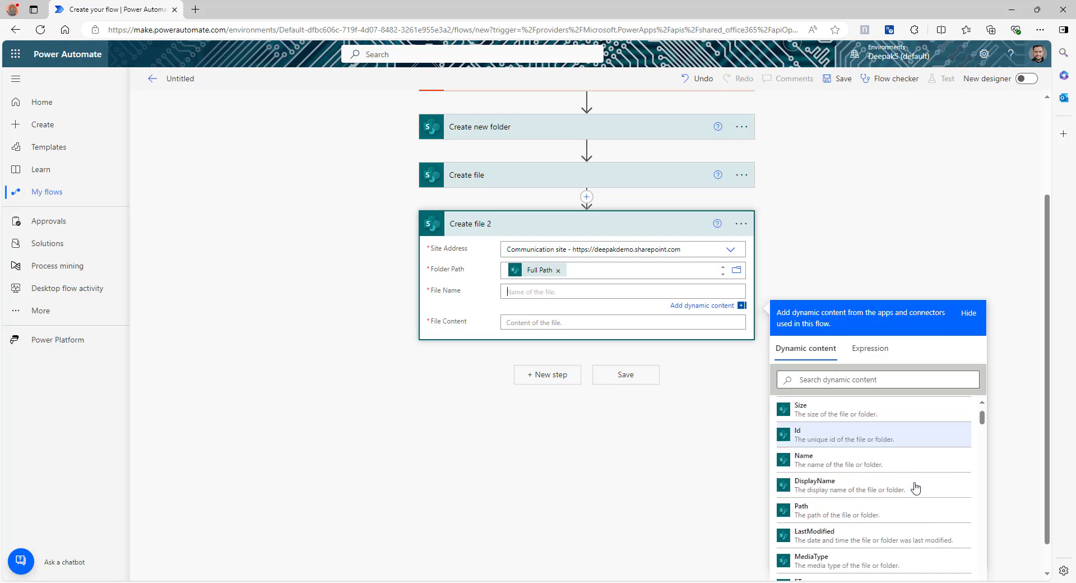
pyautogui.scroll(-15, 906, 477)
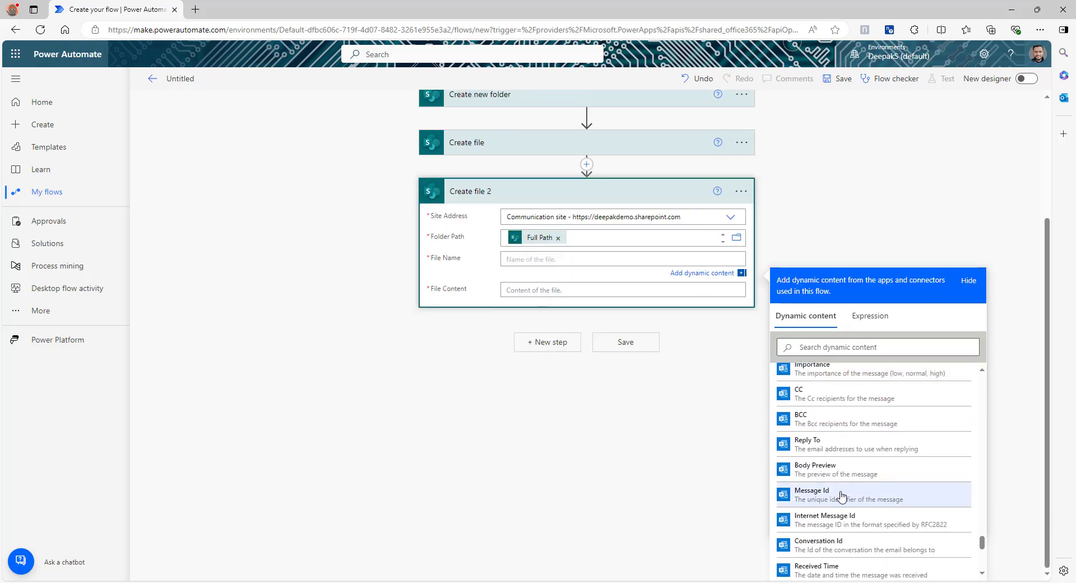
pyautogui.scroll(-3, 865, 498)
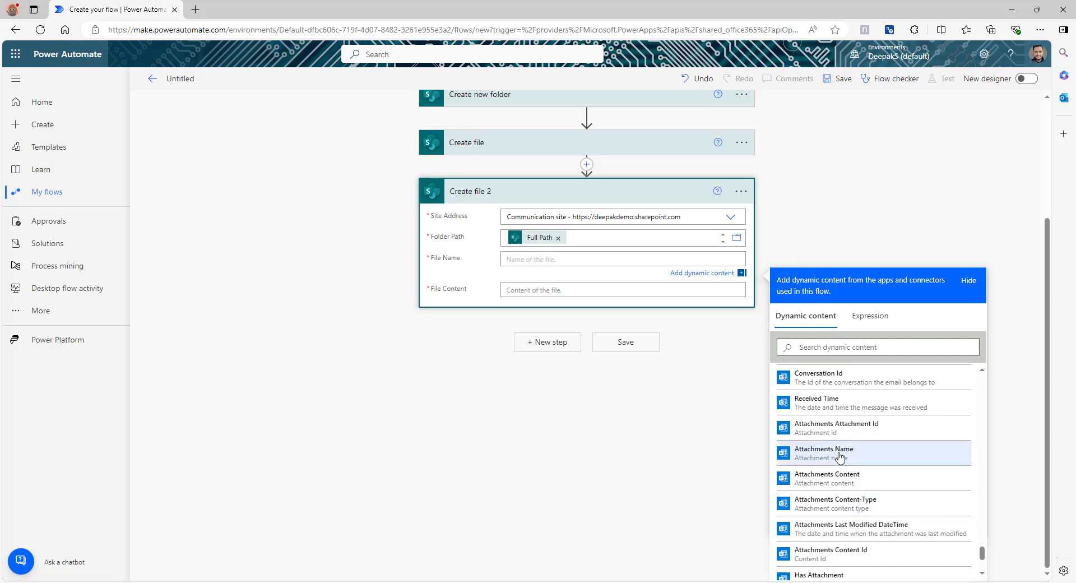
pyautogui.click(835, 453)
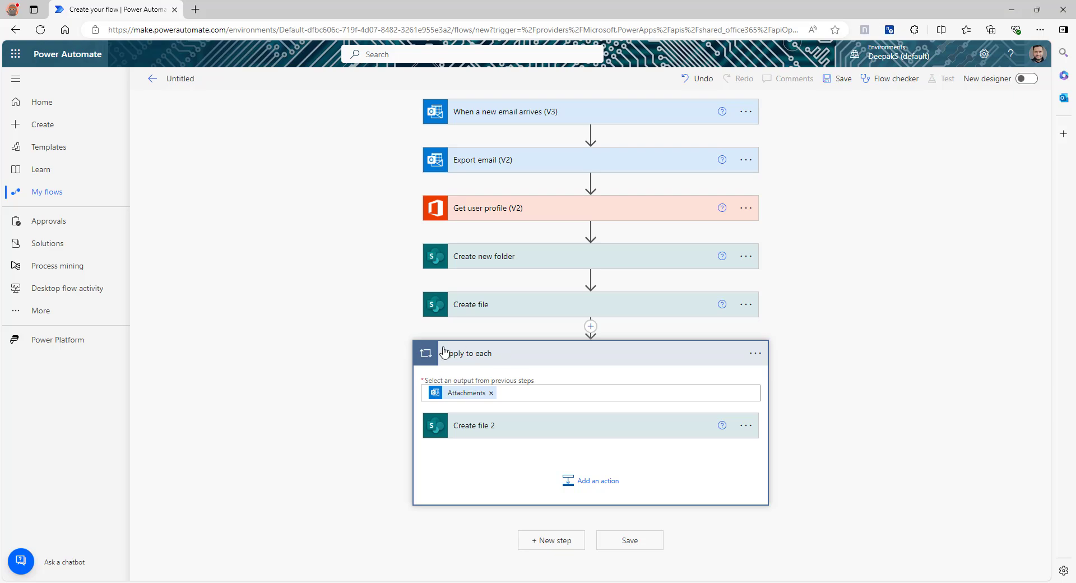
pyautogui.click(547, 432)
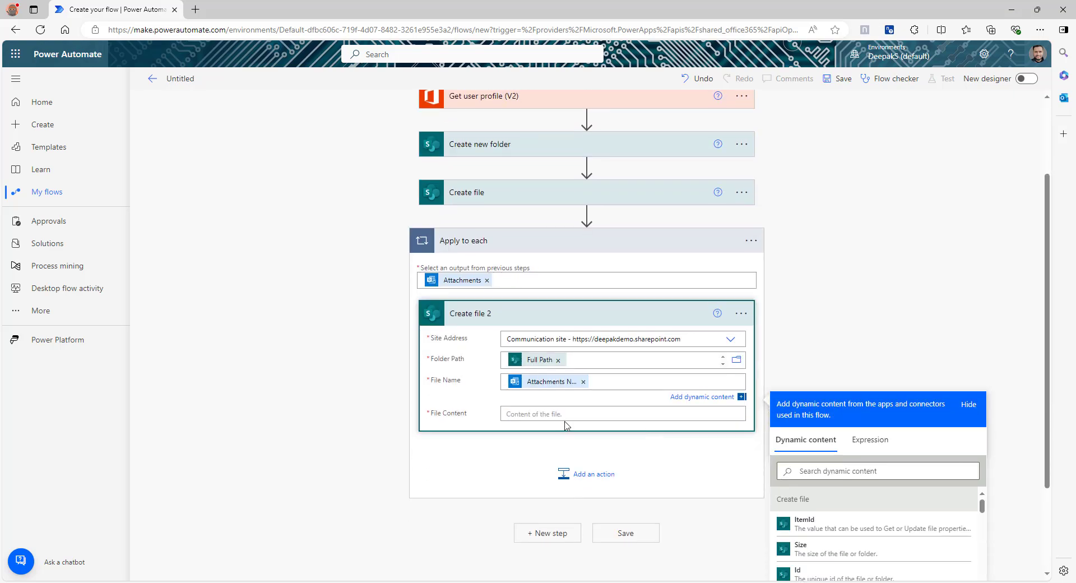
pyautogui.click(561, 413)
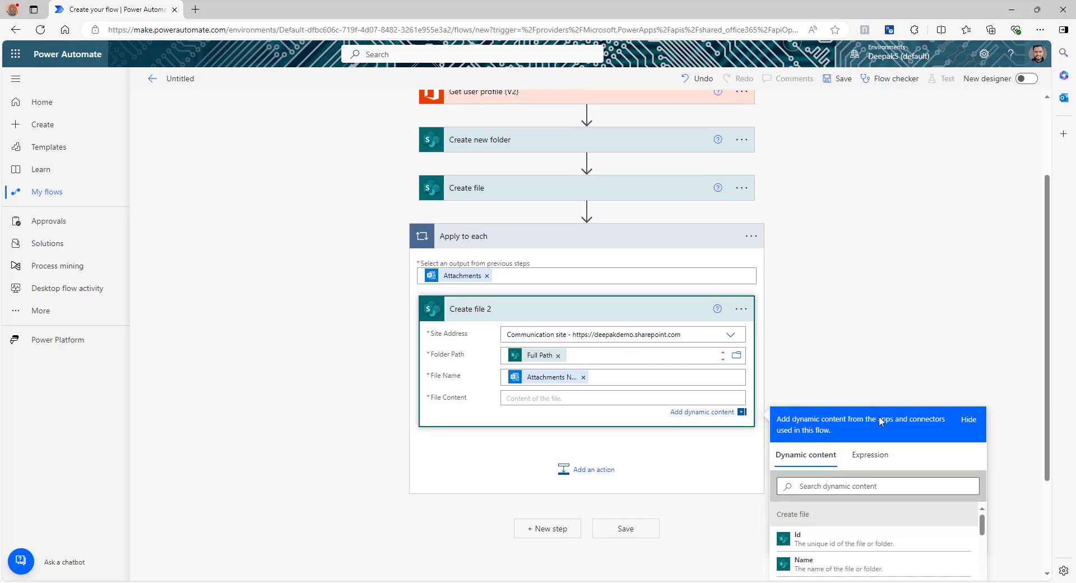
pyautogui.scroll(-3, 864, 448)
pyautogui.scroll(-15, 864, 448)
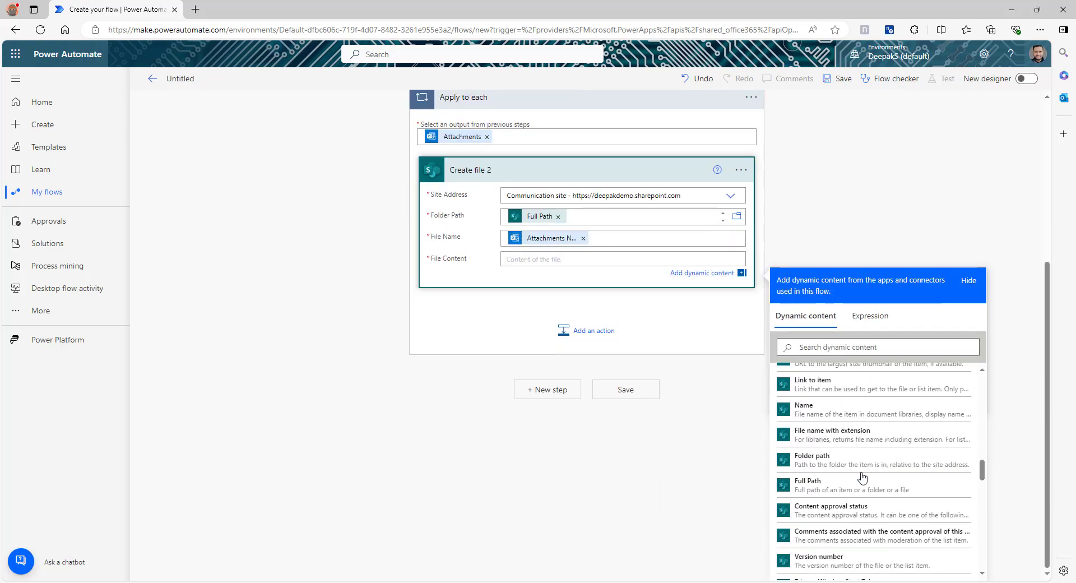
pyautogui.scroll(-10, 862, 476)
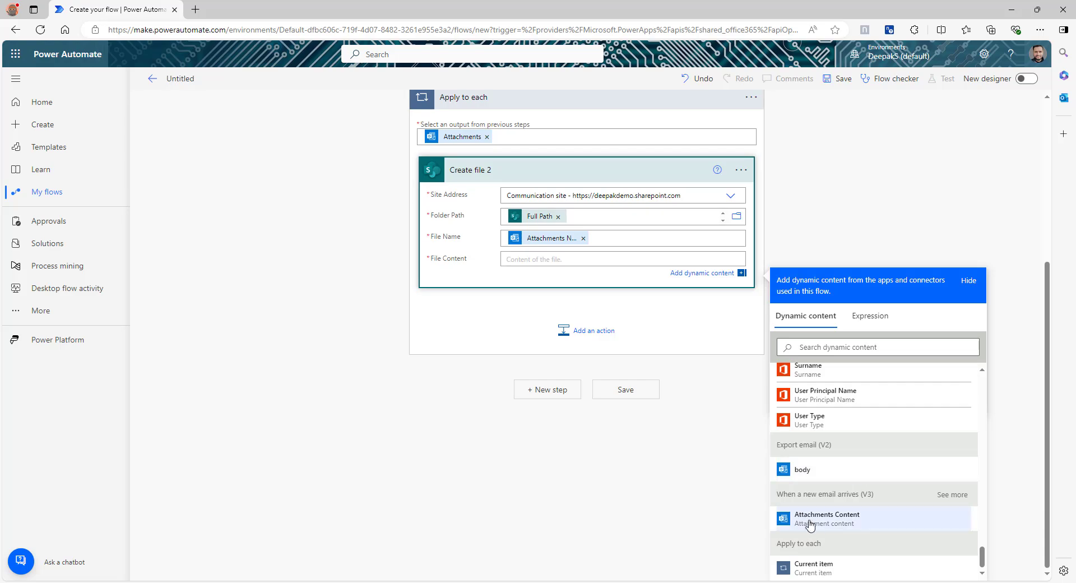
pyautogui.click(817, 521)
pyautogui.click(838, 78)
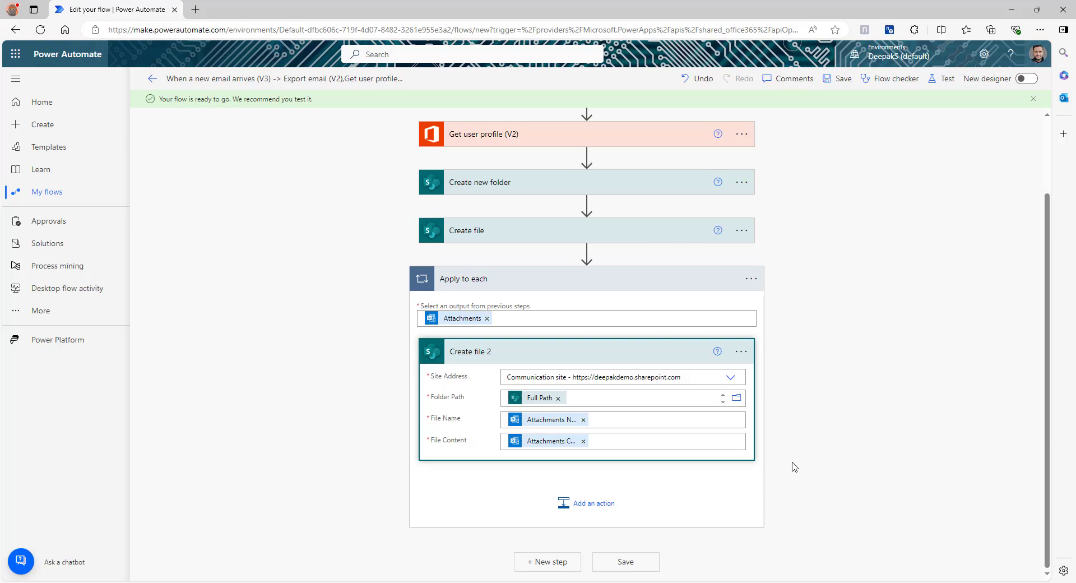
# Save the flow, then send the 'Permanent Email' test message with its image to your own address.
pyautogui.click(836, 79)
pyautogui.hotkey('alt', 'Tab')
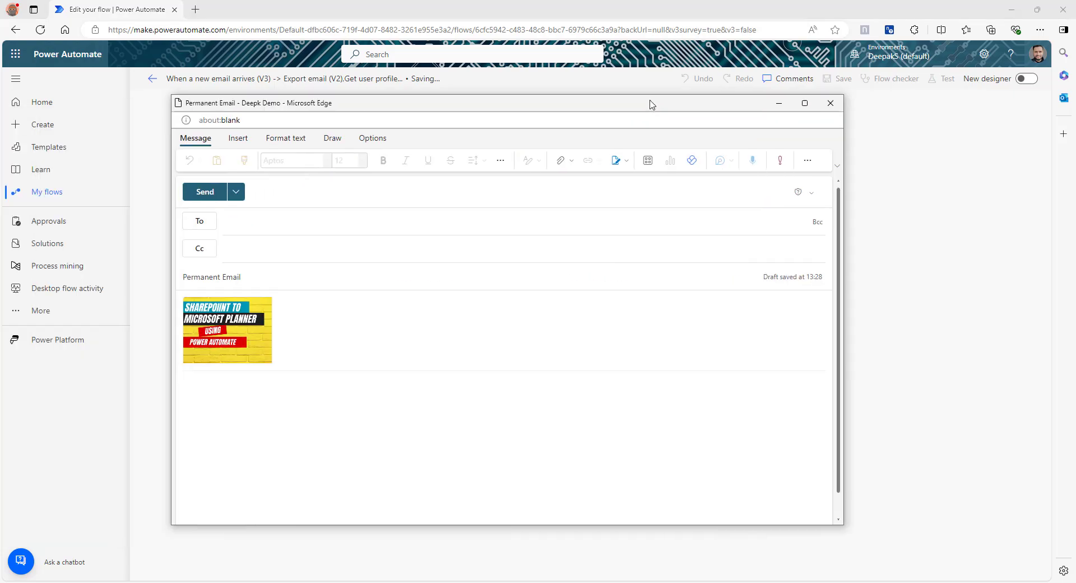
pyautogui.click(296, 210)
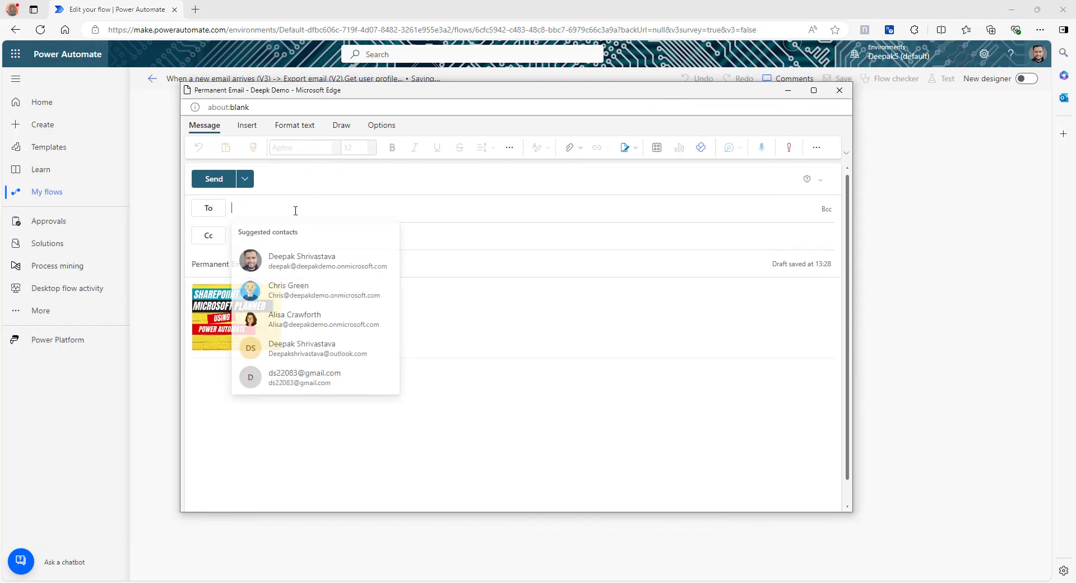
pyautogui.write('dee')
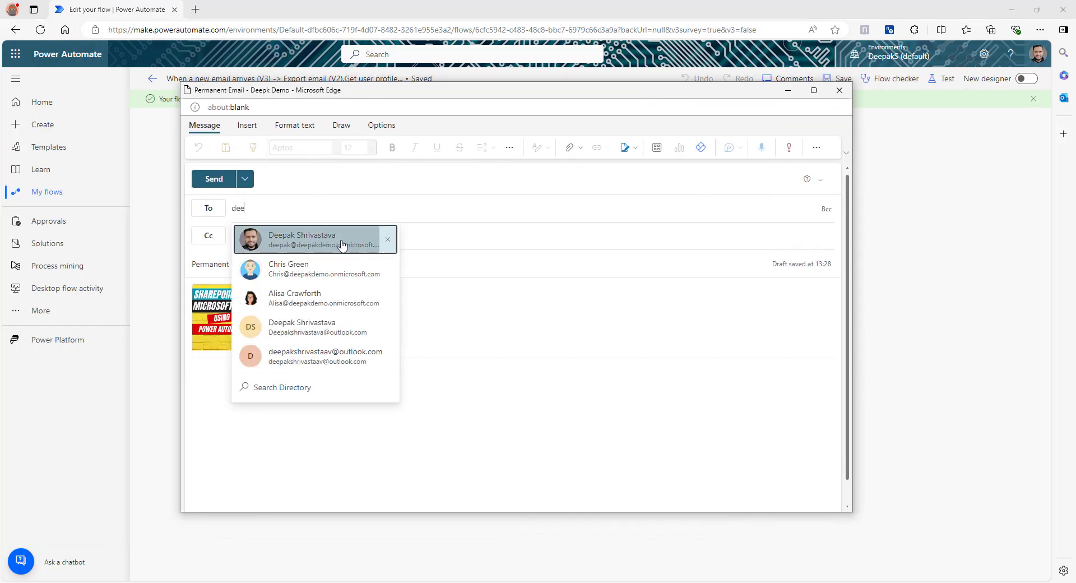
pyautogui.click(341, 244)
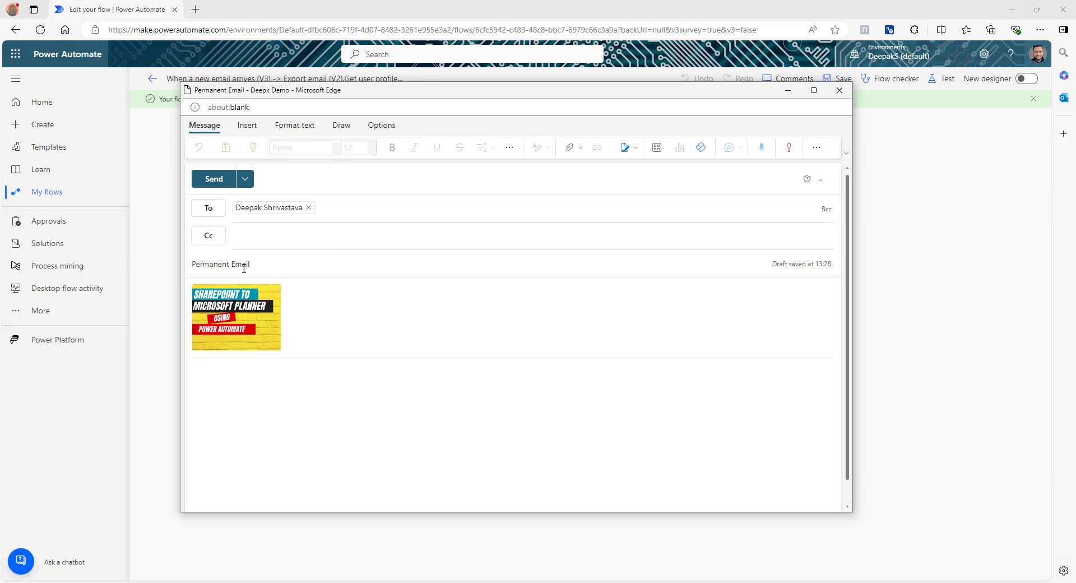
pyautogui.moveTo(260, 267); pyautogui.dragTo(196, 267)
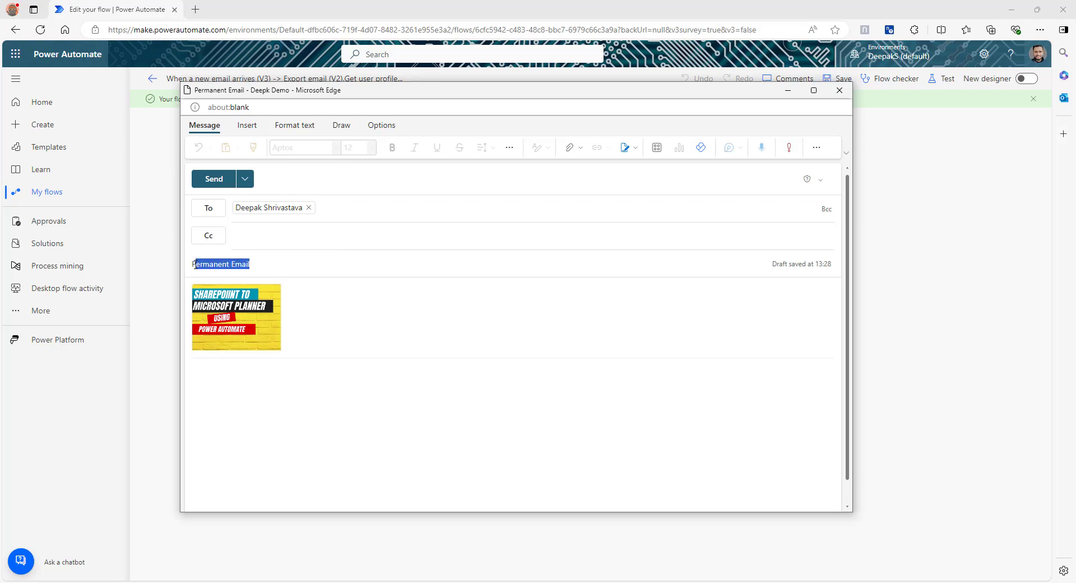
pyautogui.click(296, 268)
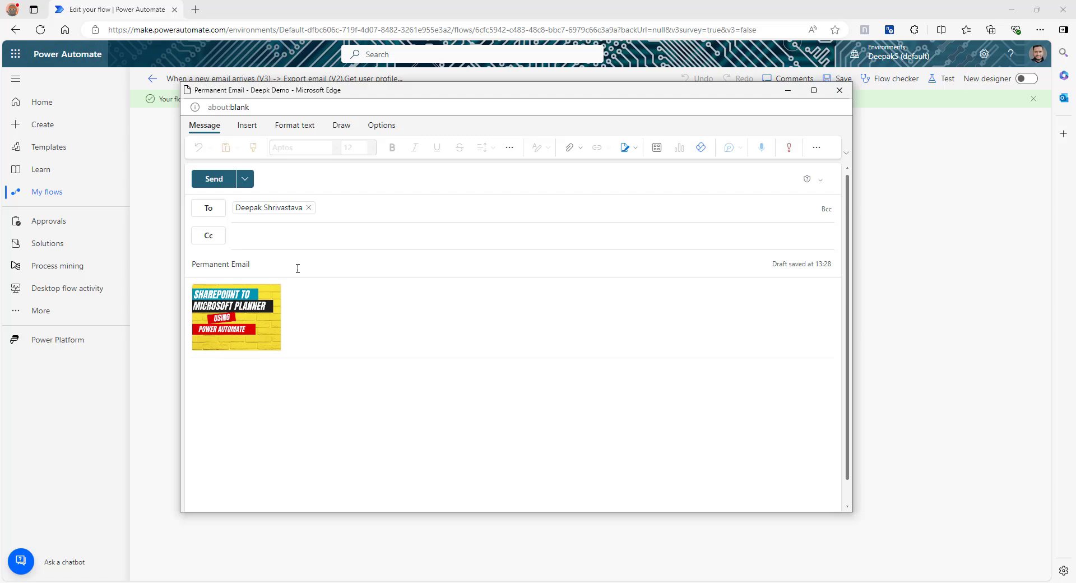
pyautogui.click(213, 179)
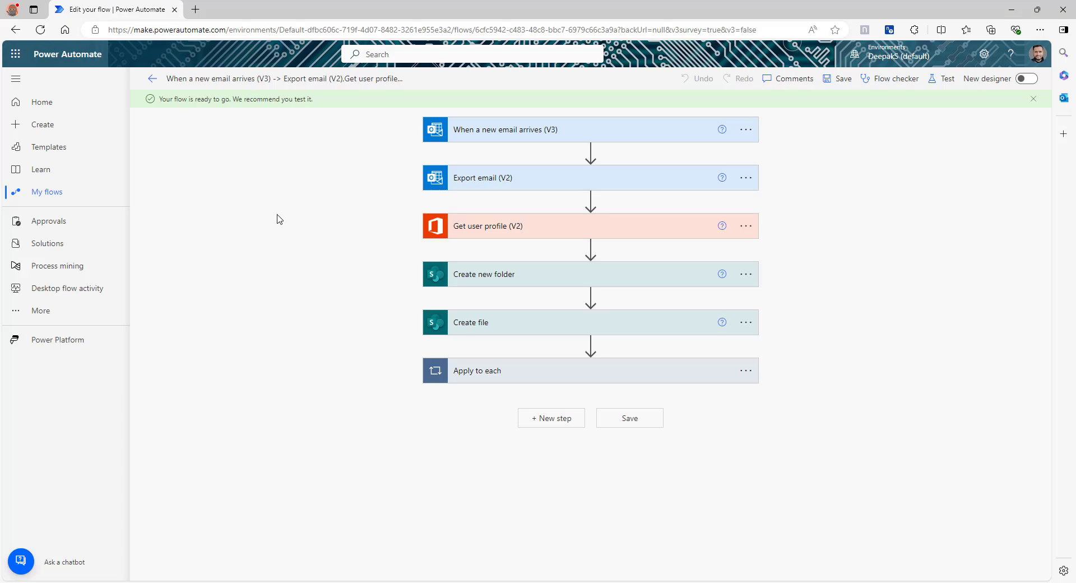
pyautogui.hotkey('alt', 'Tab')
# Maximize the SharePoint MyDocuments library window and refresh it to check for new files.
pyautogui.press('super+Up')
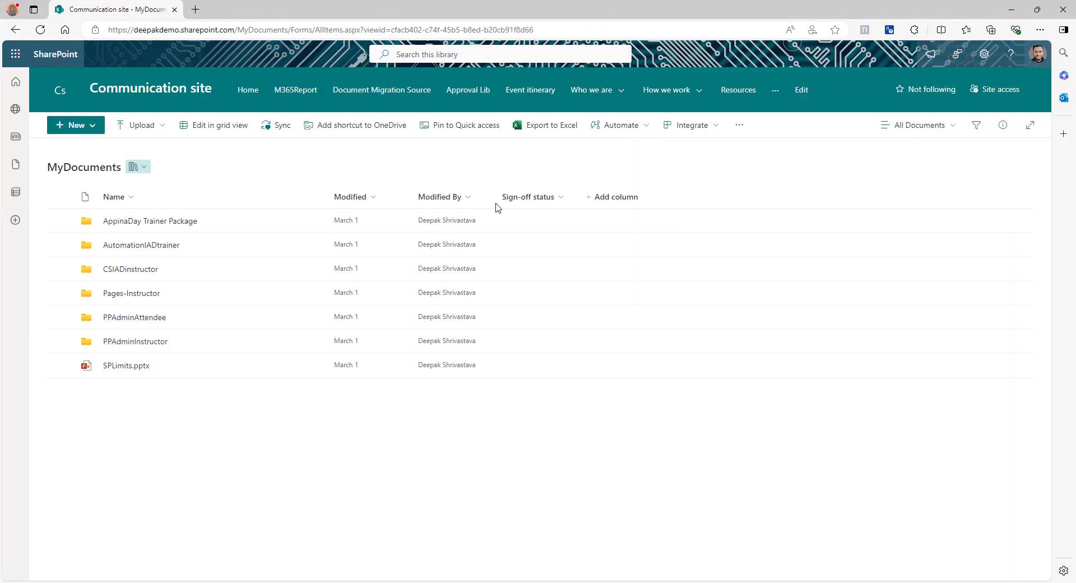
pyautogui.click(40, 29)
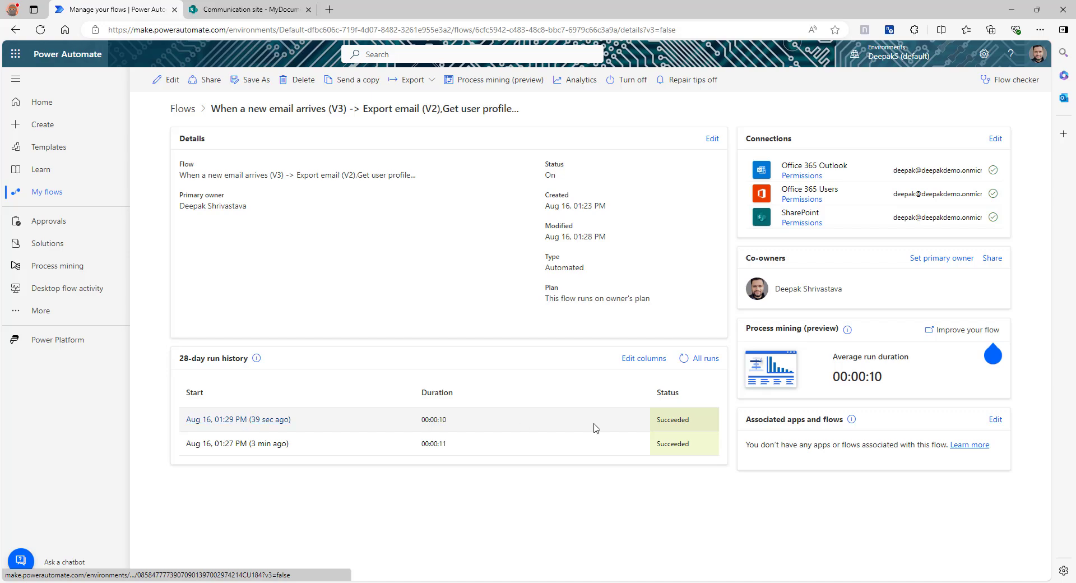
# Open the newest run to confirm every step succeeded, then view the MyDocuments library's new 08162024 folder.
pyautogui.click(255, 424)
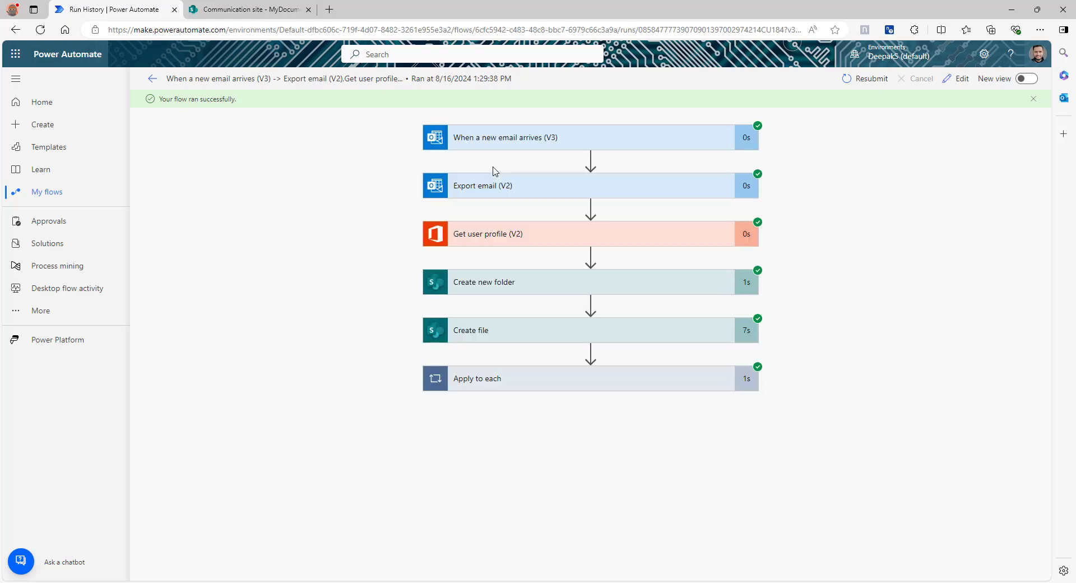
pyautogui.click(250, 10)
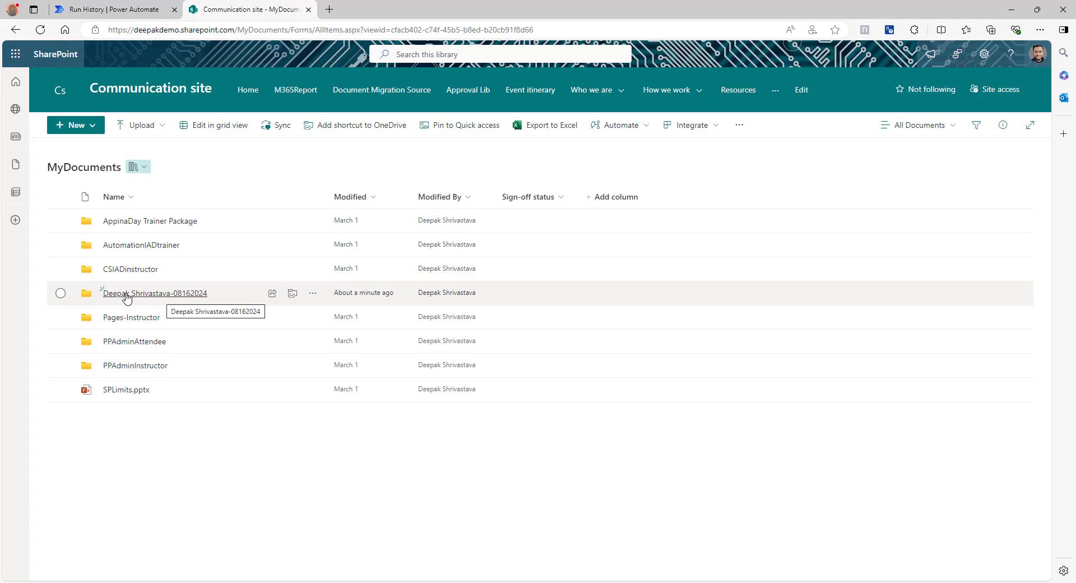
# Open the new sender-and-date folder and preview the saved email.msg, checking its header.
pyautogui.click(153, 297)
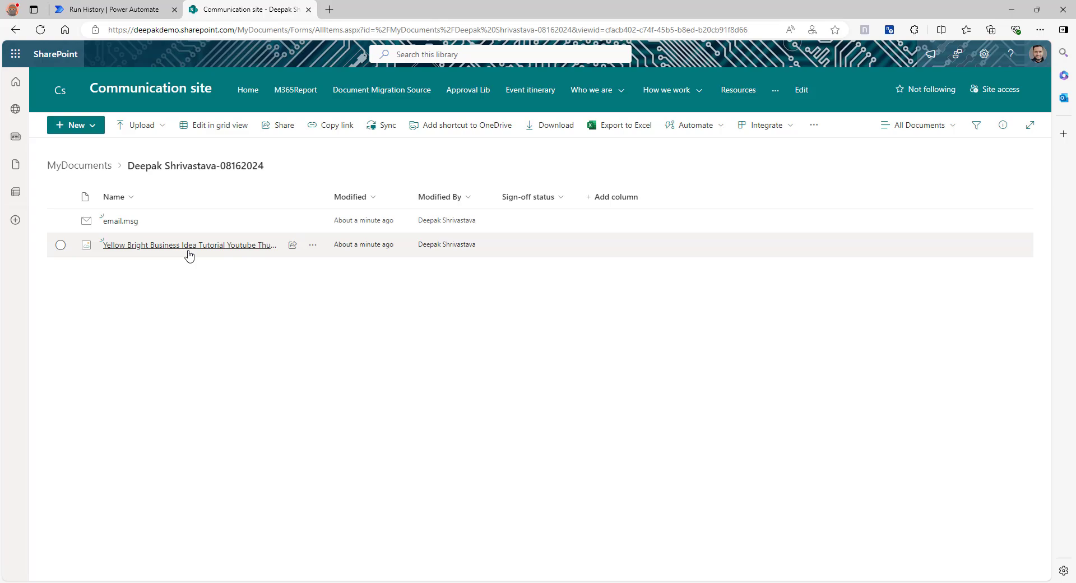
pyautogui.click(122, 222)
pyautogui.moveTo(230, 88); pyautogui.dragTo(469, 156)
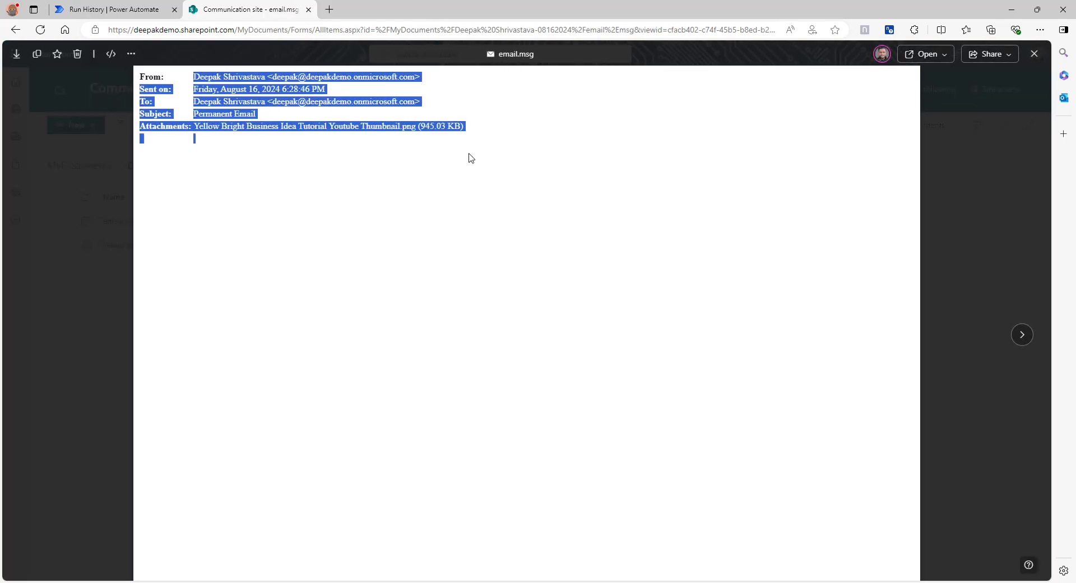
pyautogui.click(425, 187)
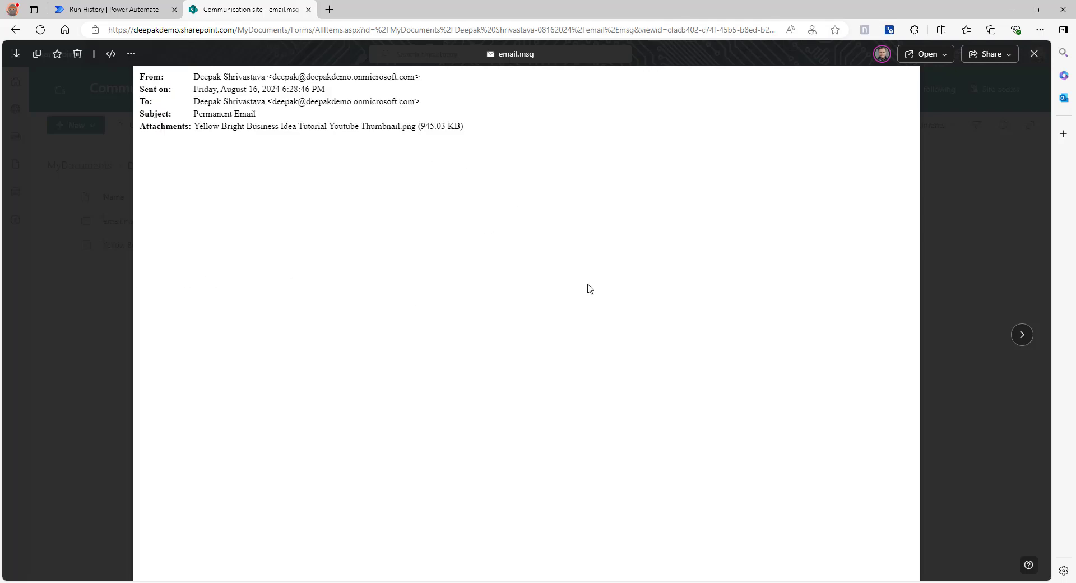
pyautogui.moveTo(193, 76); pyautogui.dragTo(270, 143)
pyautogui.click(793, 129)
pyautogui.click(1034, 54)
# Preview the saved PNG attachment, then return to the flow's run history.
pyautogui.click(130, 245)
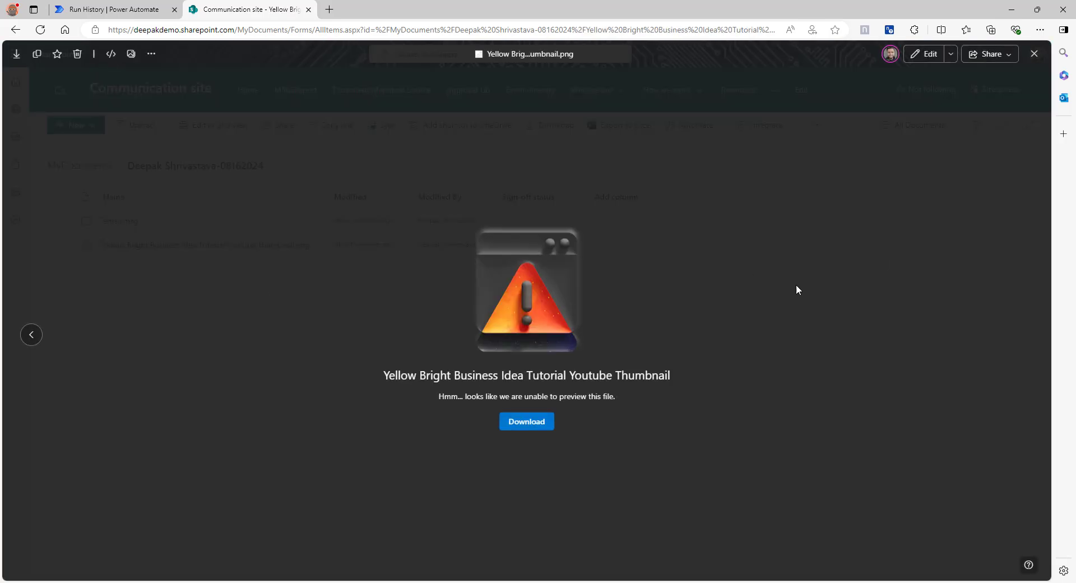
pyautogui.click(1034, 62)
pyautogui.click(92, 10)
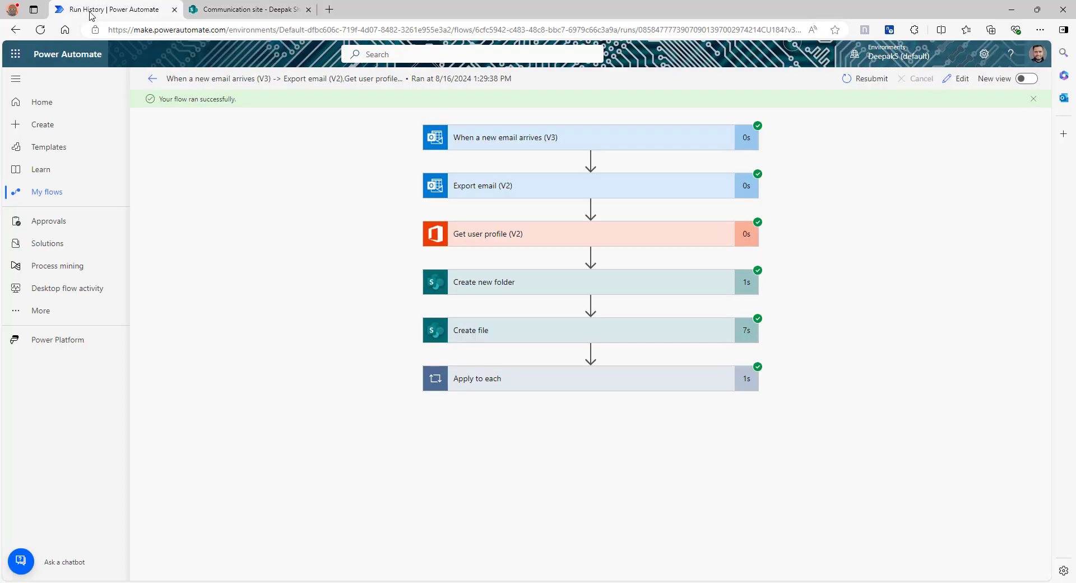